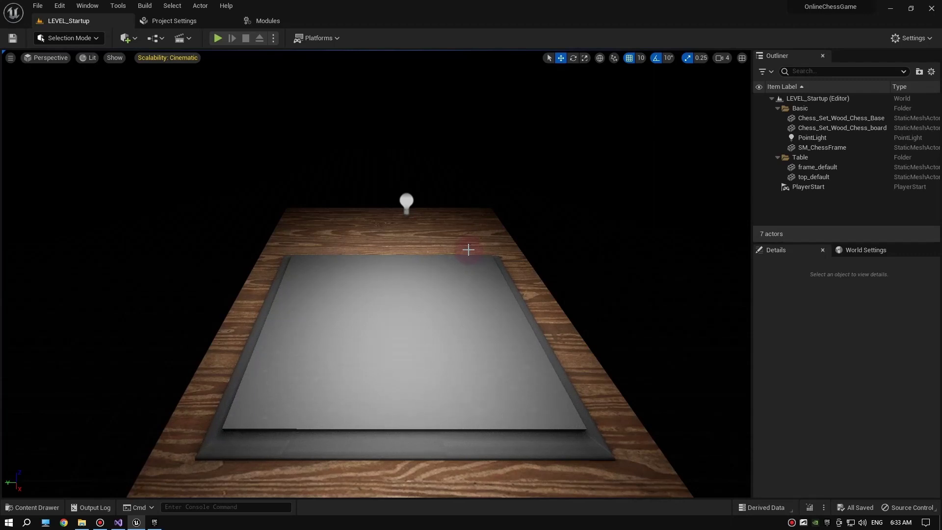
Step: Run LEVEL_Startup in a Play-In-Editor session showing the chess board on the table
click(218, 39)
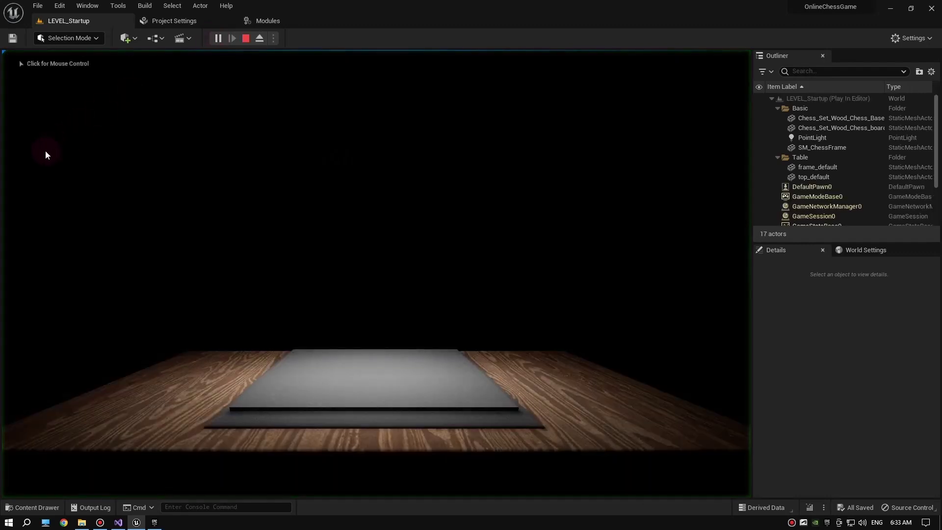
Step: Restart the LEVEL_Startup play session to watch the chess pieces spawn, then stop it
click(45, 151)
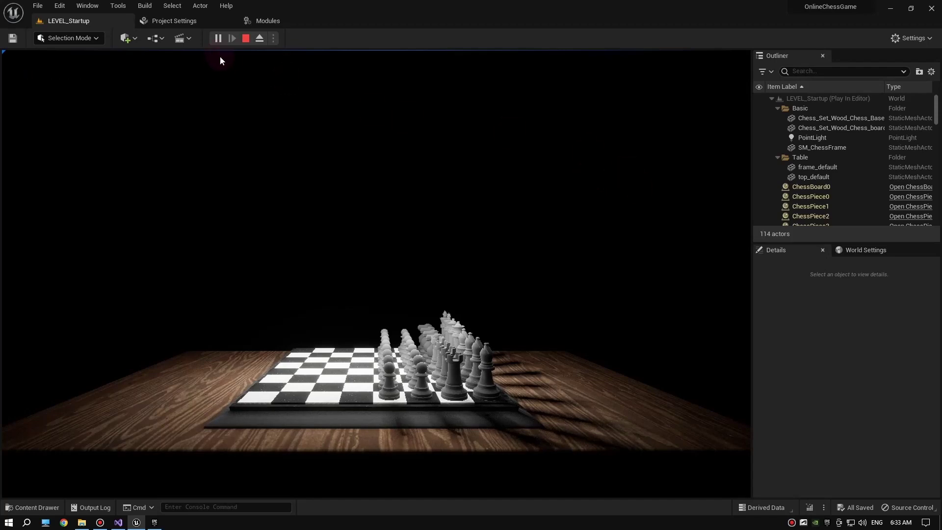
click(246, 38)
click(216, 39)
click(246, 38)
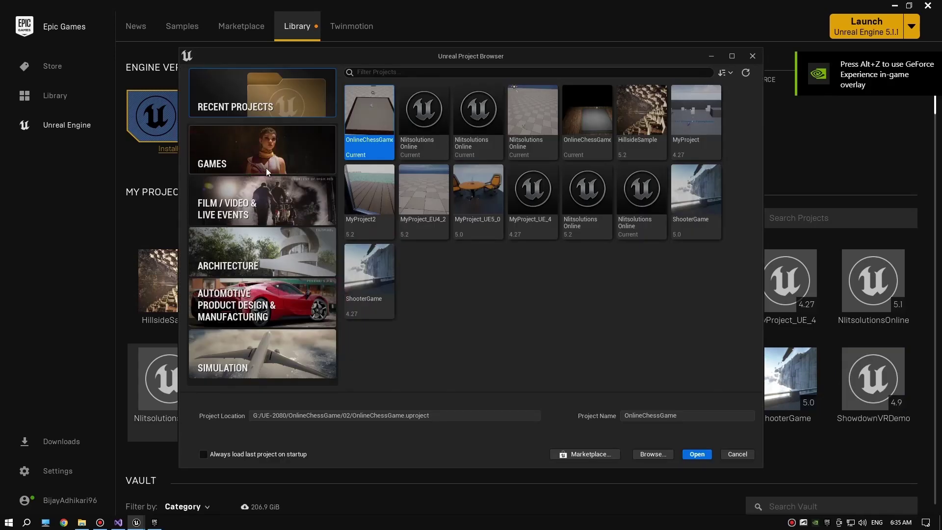
Step: Create a Blank C++ game project named OnlineChessGame from the Games templates
click(266, 168)
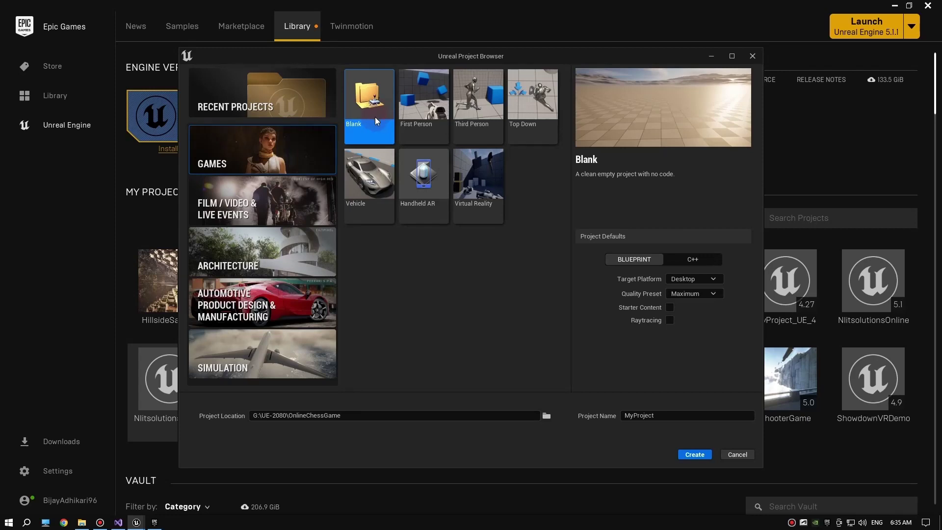
double_click(652, 413)
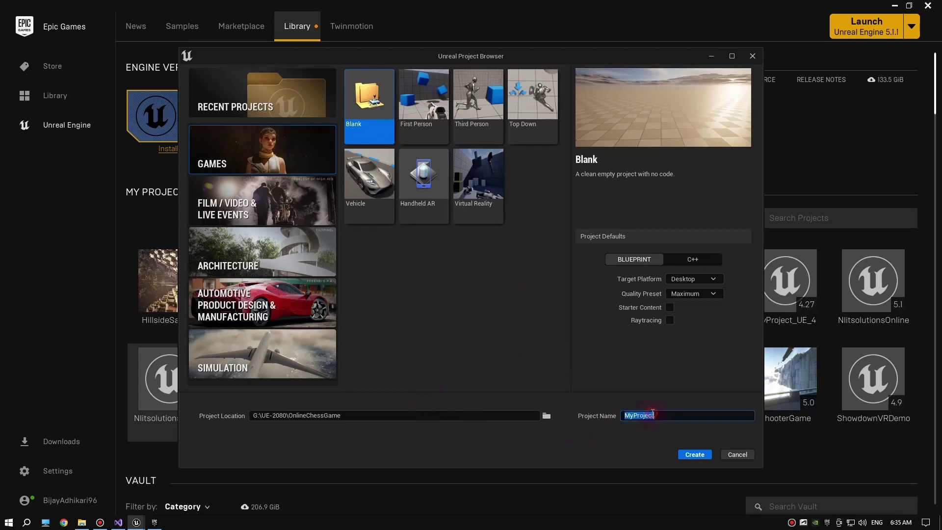
text(OnlineChessGame)
click(693, 261)
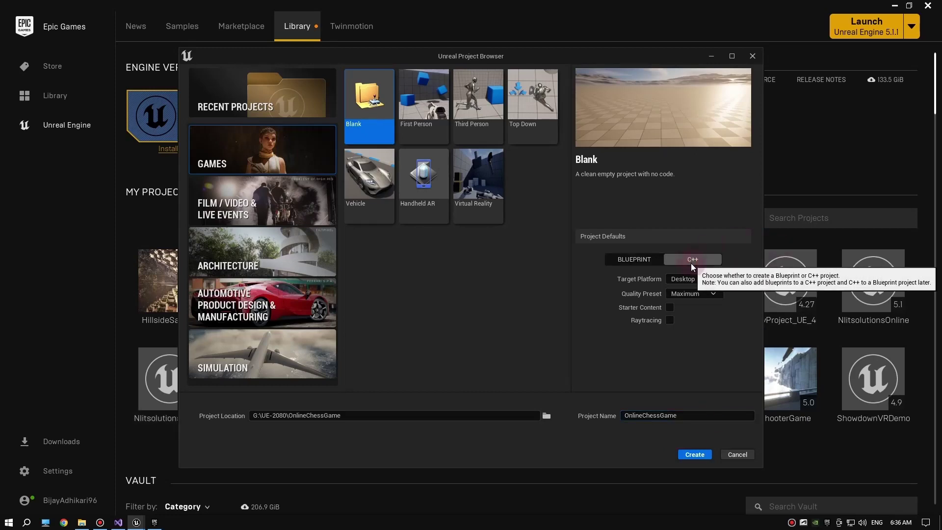
click(695, 455)
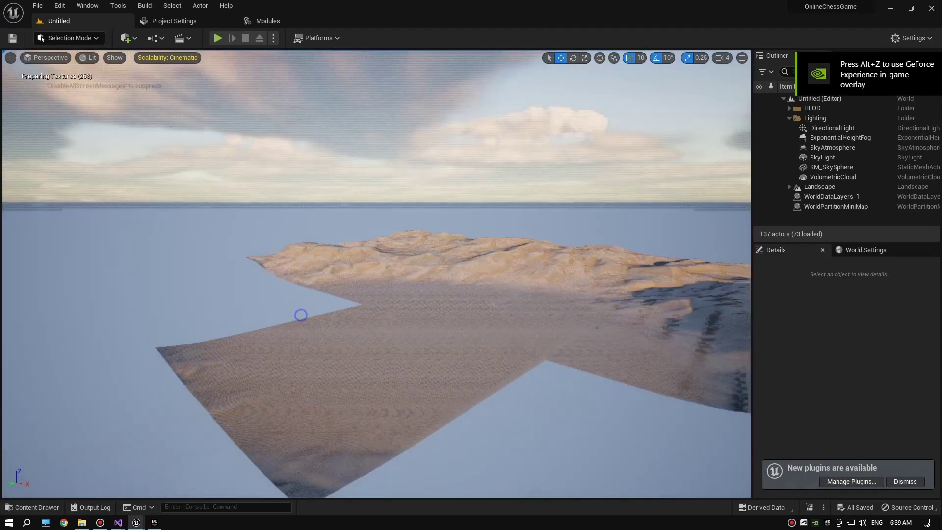
key(ctrl+s)
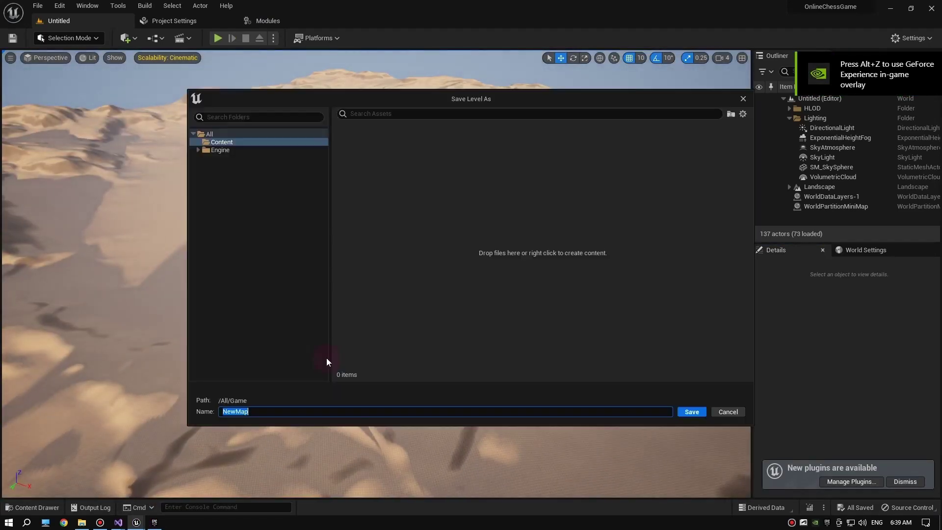
click(728, 411)
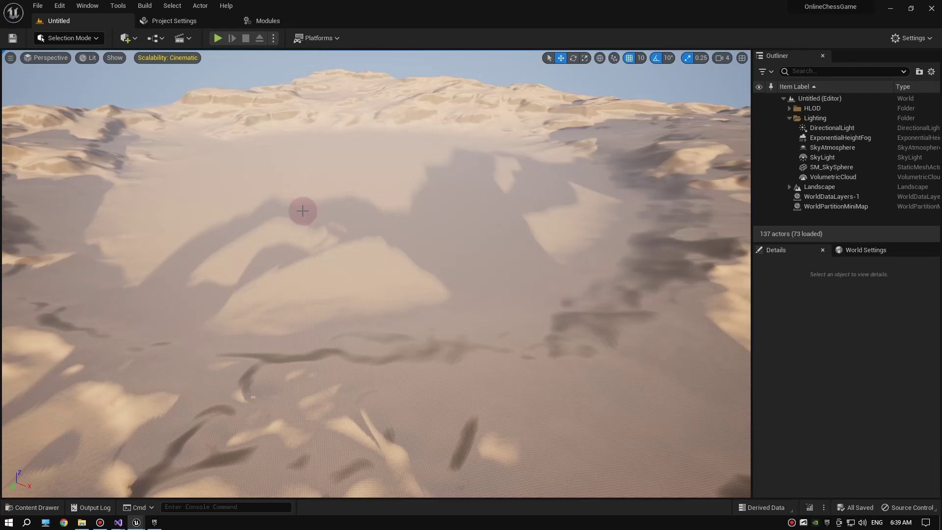
mouse_move(233, 320)
right_down()
mouse_move(234, 402)
mouse_move(233, 343)
right_up()
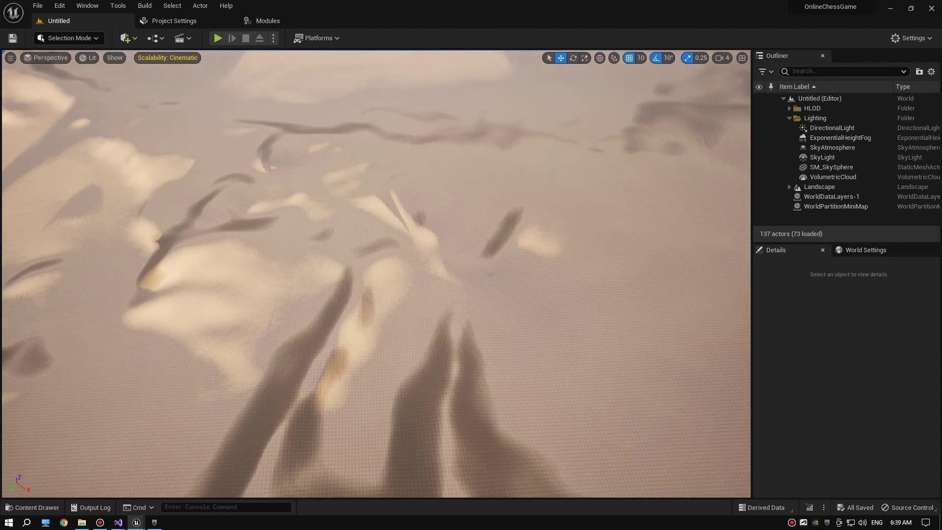
Step: Create a new level from the Basic template and bring up its save dialog
click(36, 7)
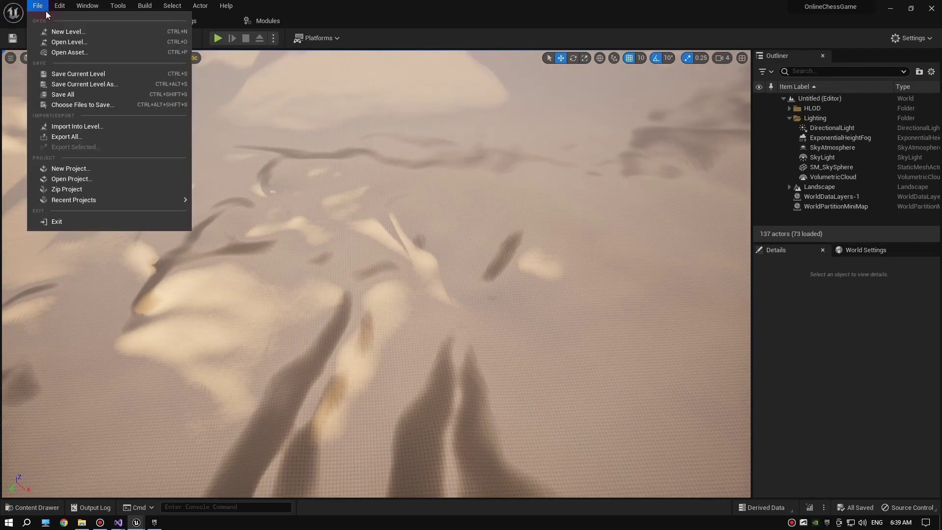
click(66, 34)
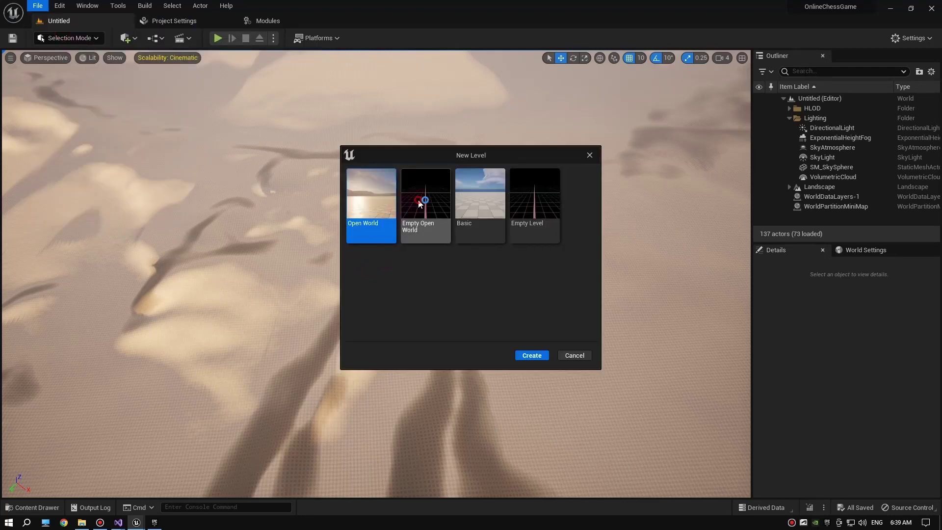
click(521, 199)
click(469, 195)
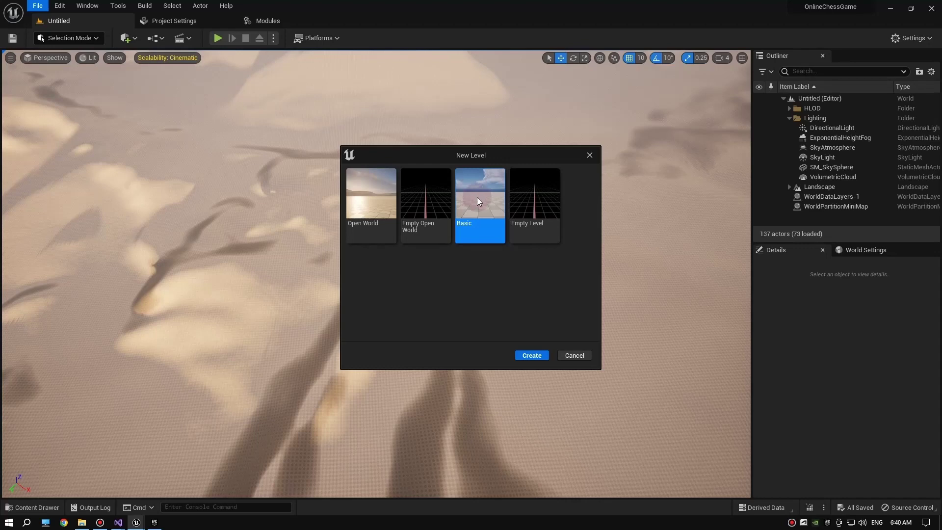
click(526, 357)
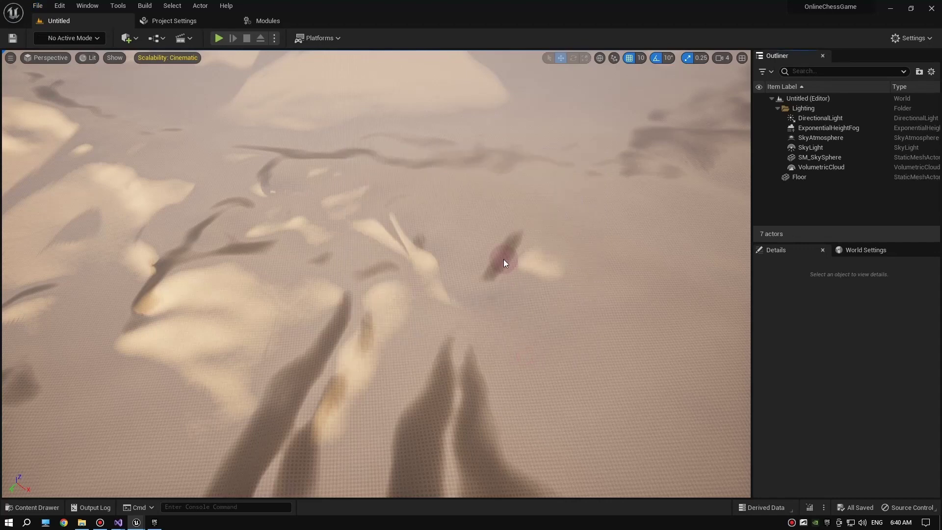
right_drag(396, 215, 385, 242)
key(ctrl+s)
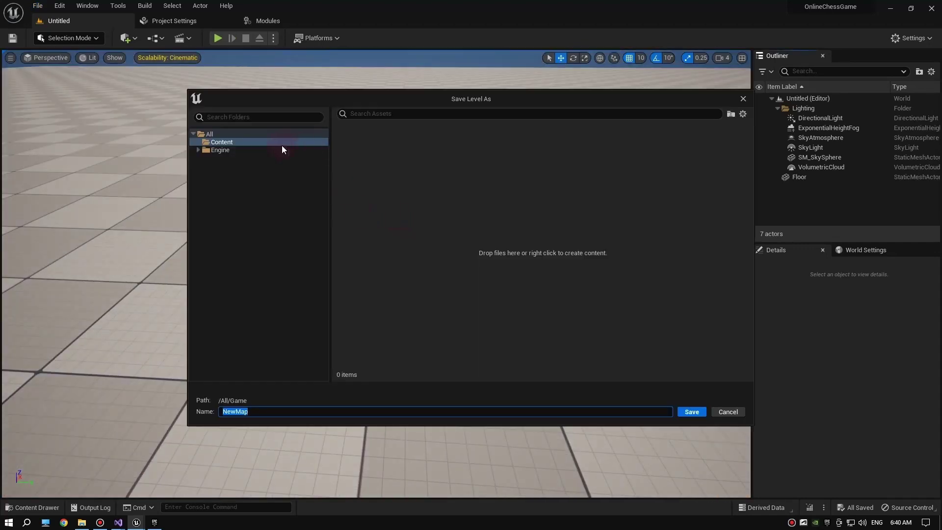
Step: Make a new _Game folder under Content in the Save Level As dialog
click(245, 149)
click(249, 143)
right_click(395, 167)
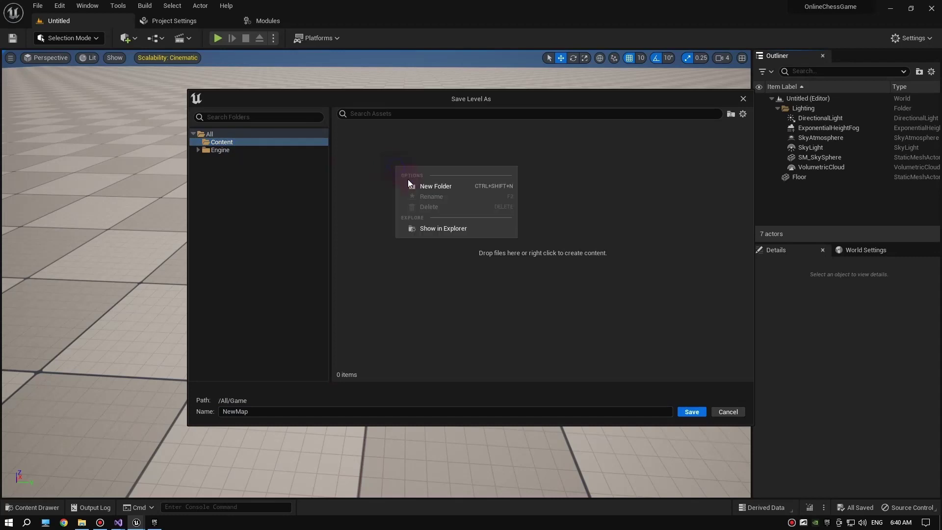
click(417, 185)
text(_Game)
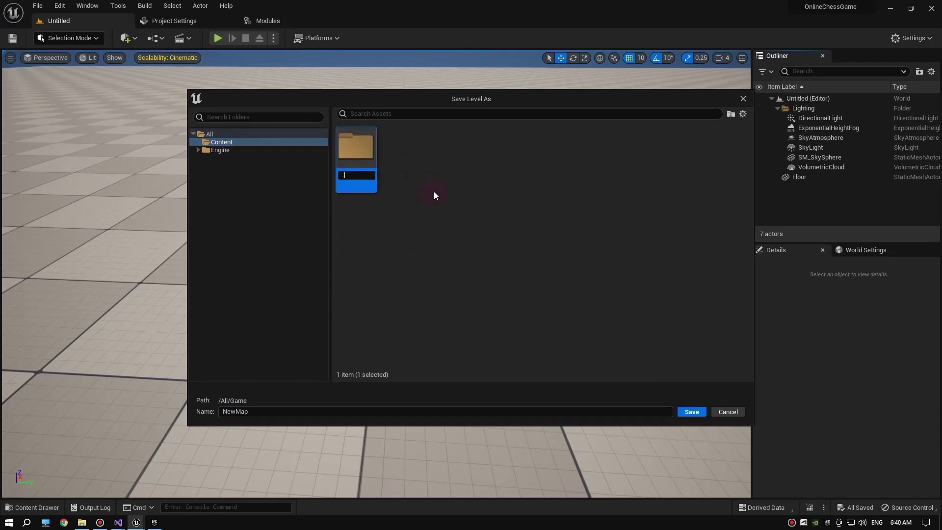
key(Return)
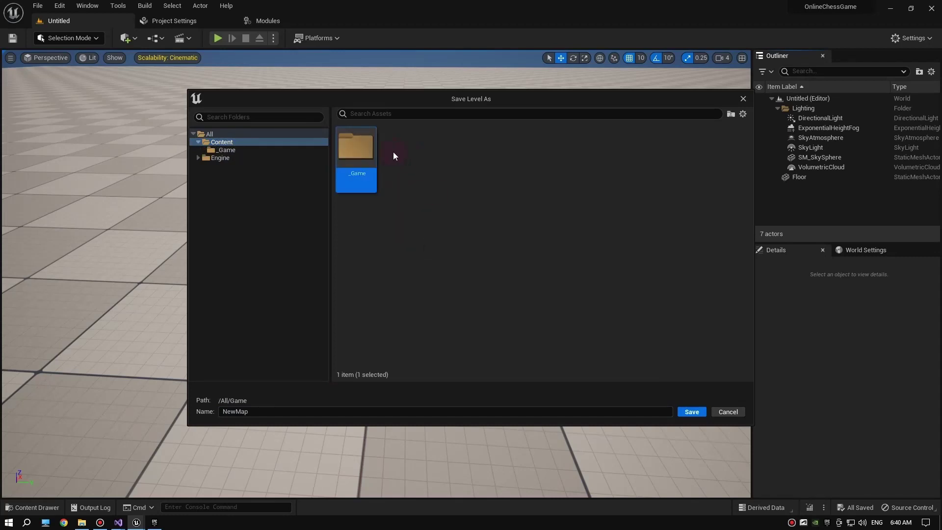
Step: Return to the save dialog and open the _Game folder
click(225, 149)
click(223, 143)
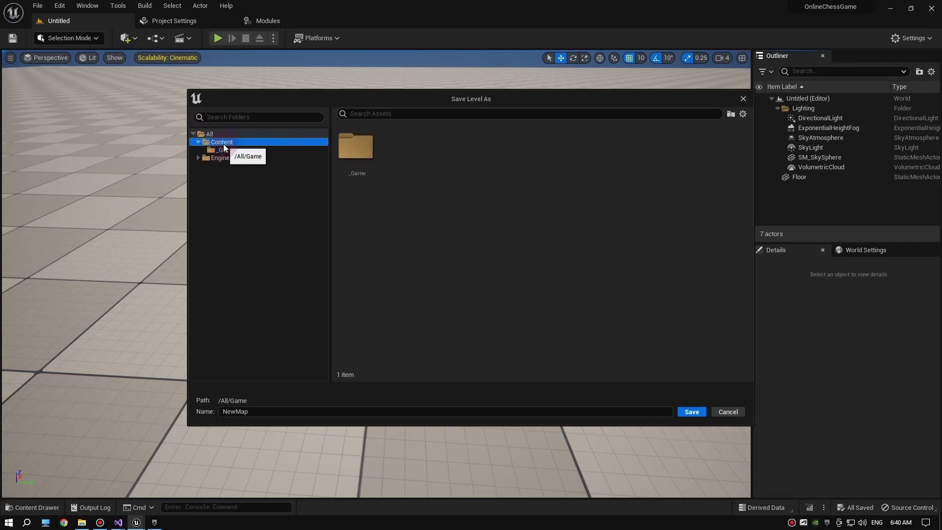
click(228, 152)
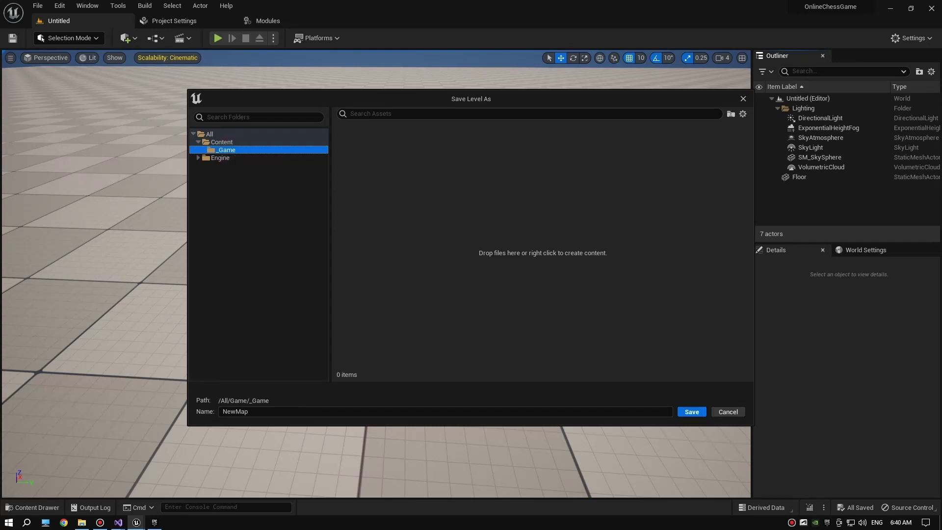
click(154, 522)
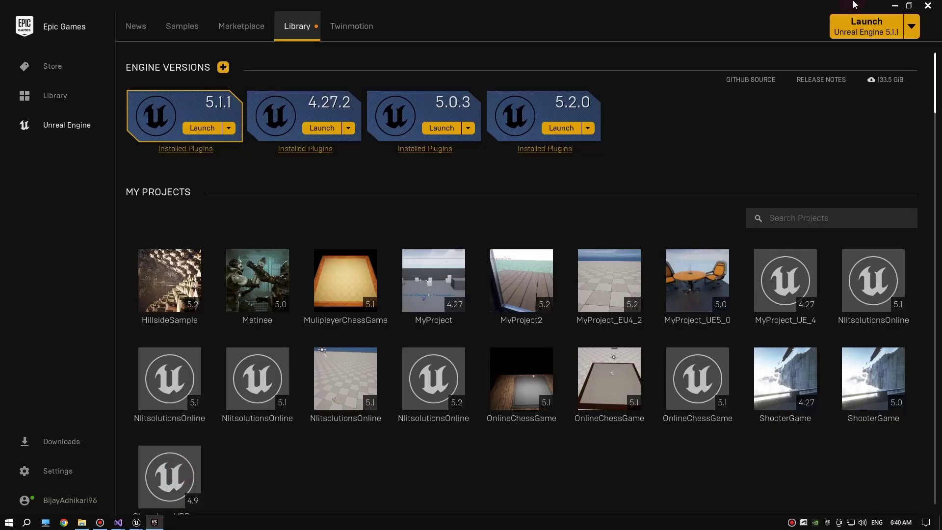
click(896, 5)
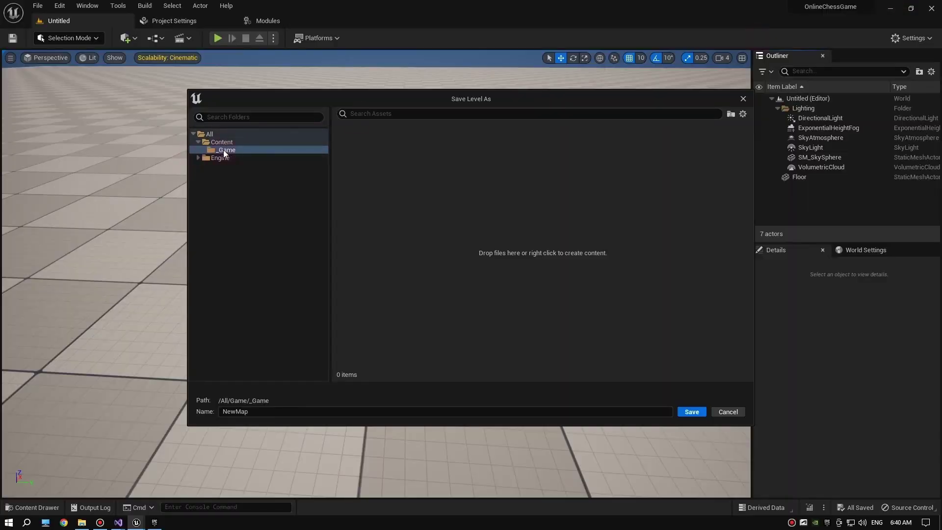
click(233, 141)
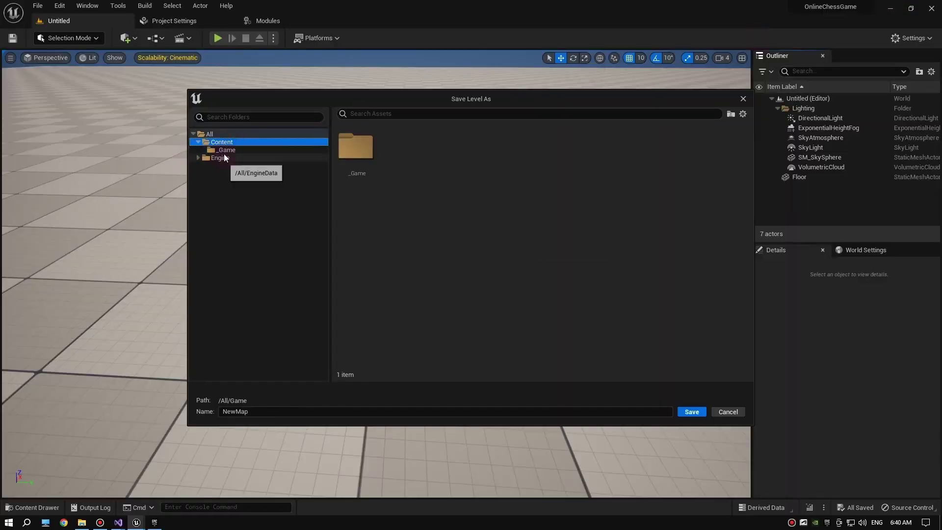
click(222, 149)
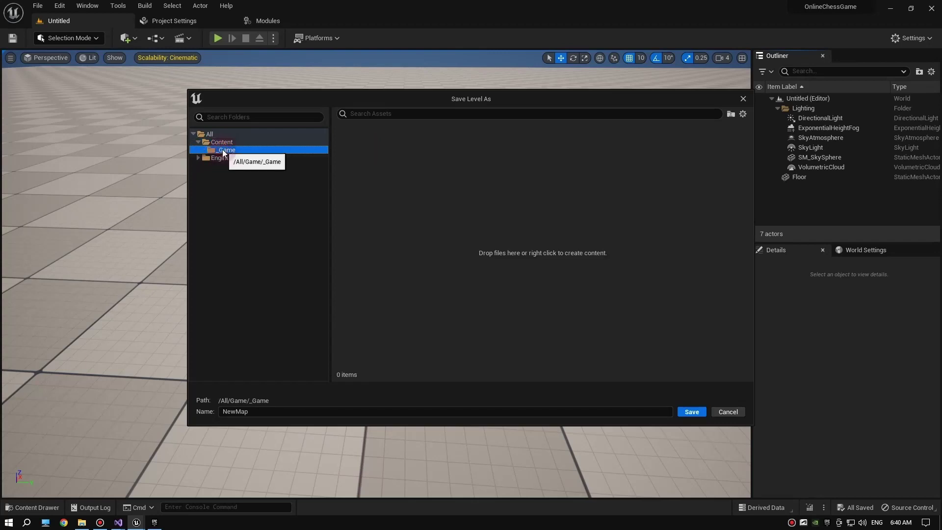
click(221, 143)
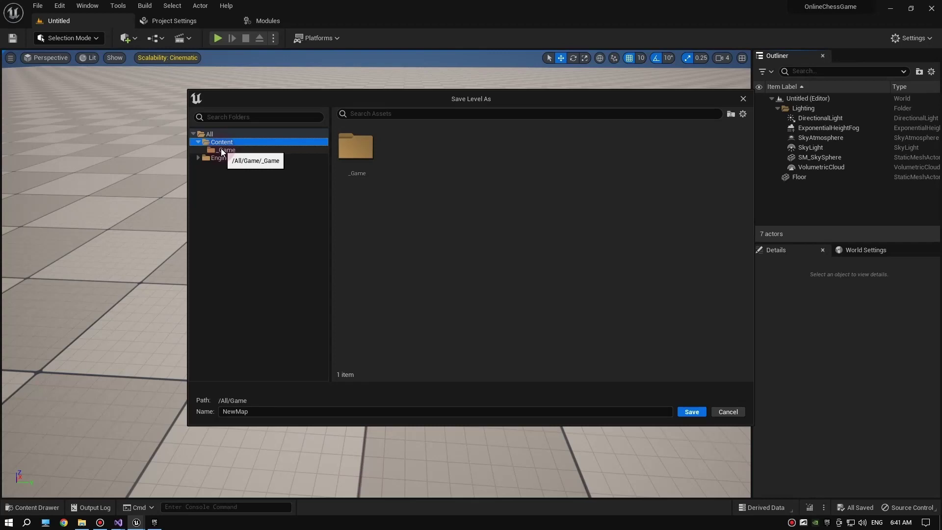
click(222, 150)
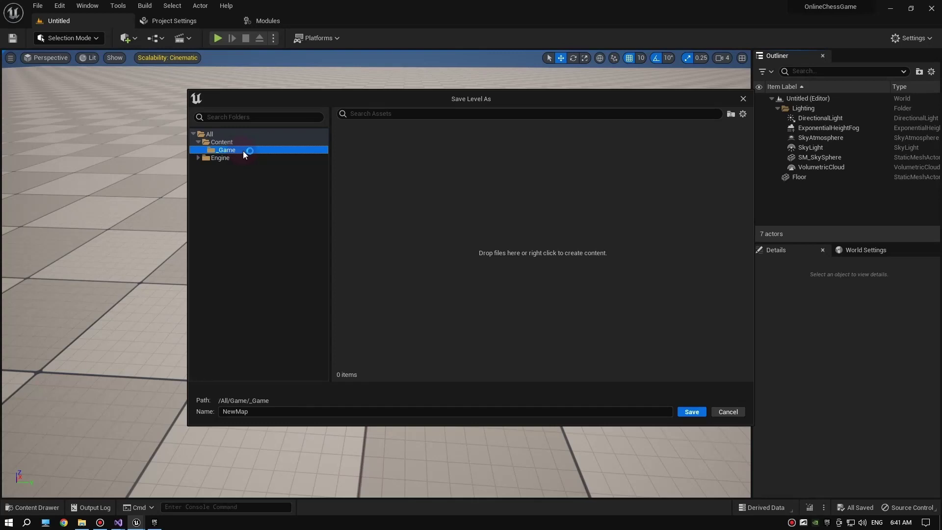
Step: Create a Maps folder inside _Game and save the level there as NewMap
right_click(447, 167)
click(463, 185)
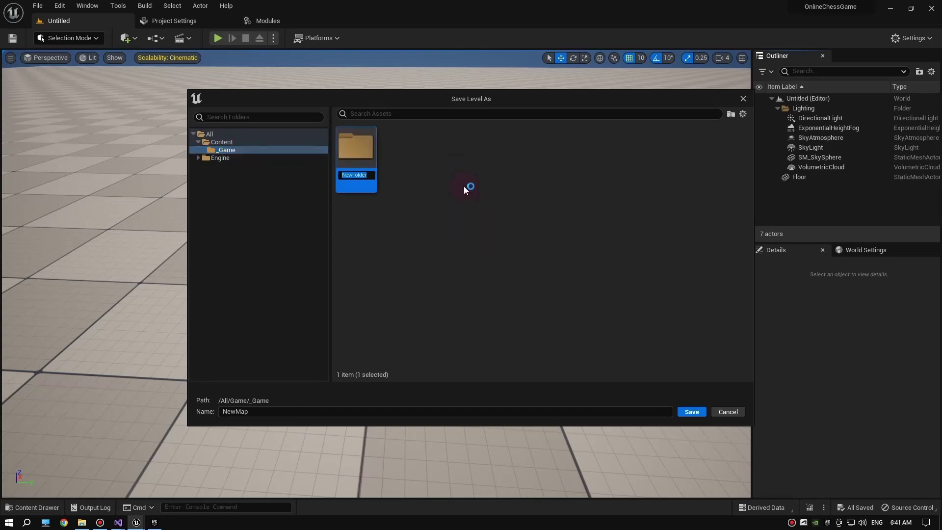
text(Maps)
click(687, 412)
double_click(364, 163)
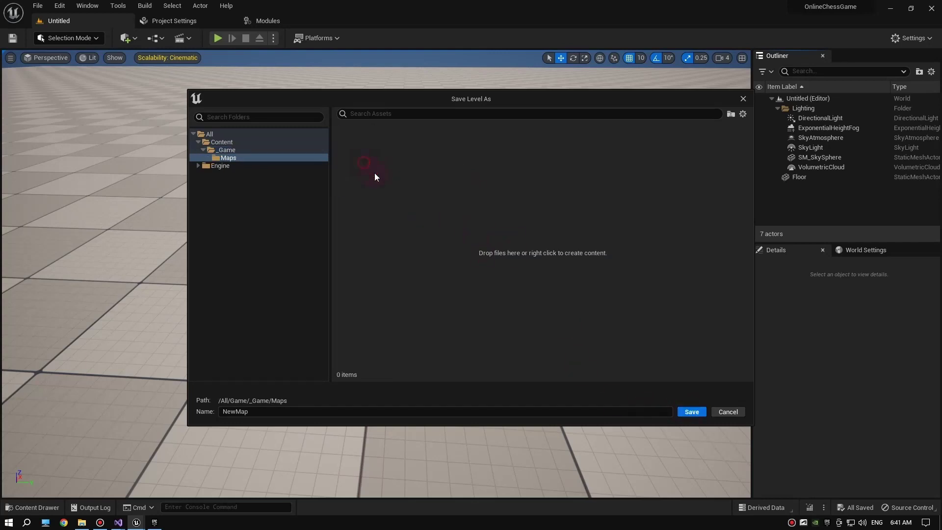
click(687, 411)
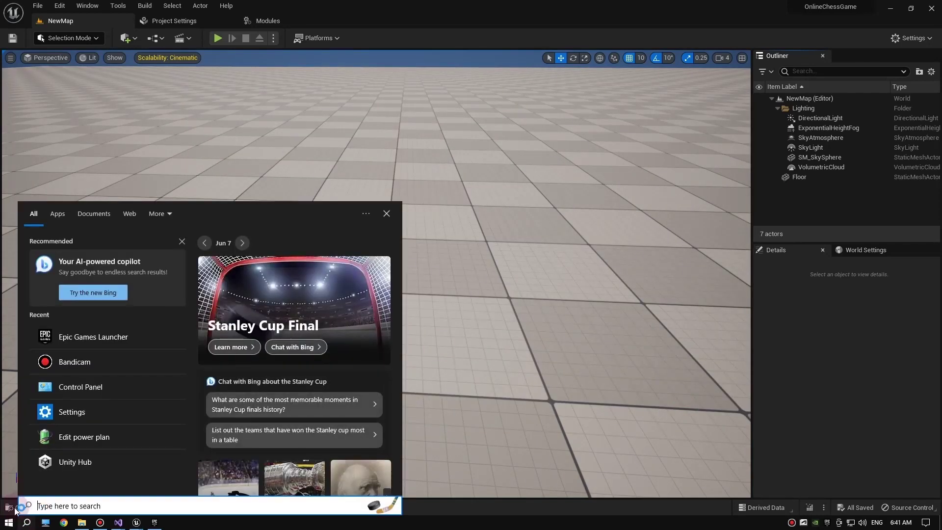
Step: Rename the NewMap level in _Game/Maps to LEVEL_Startup
click(33, 507)
double_click(179, 387)
double_click(179, 383)
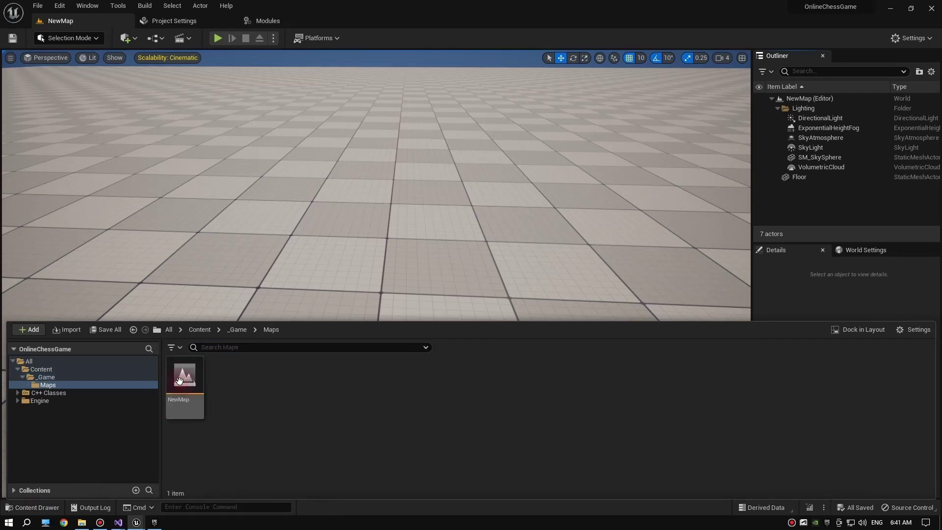
click(179, 381)
key(F2)
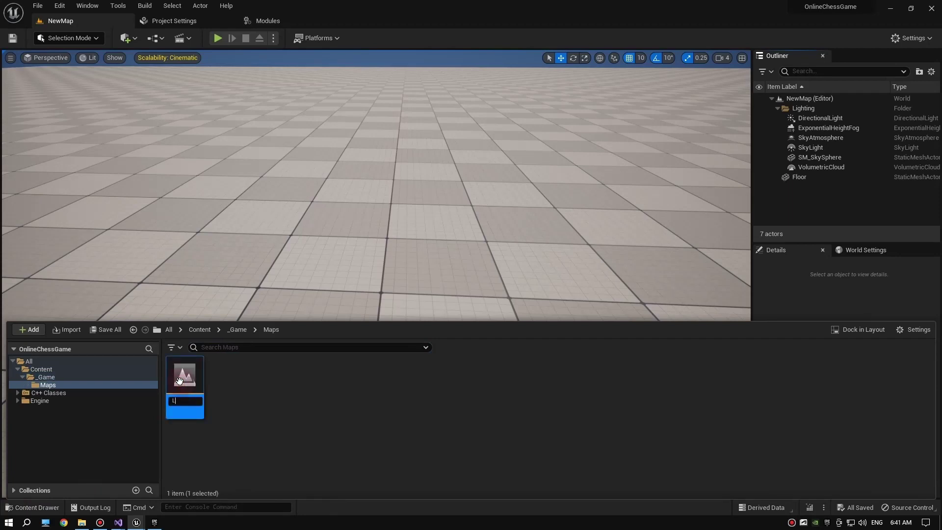
text(LEVEL_)
text(Start)
text(up)
key(Return)
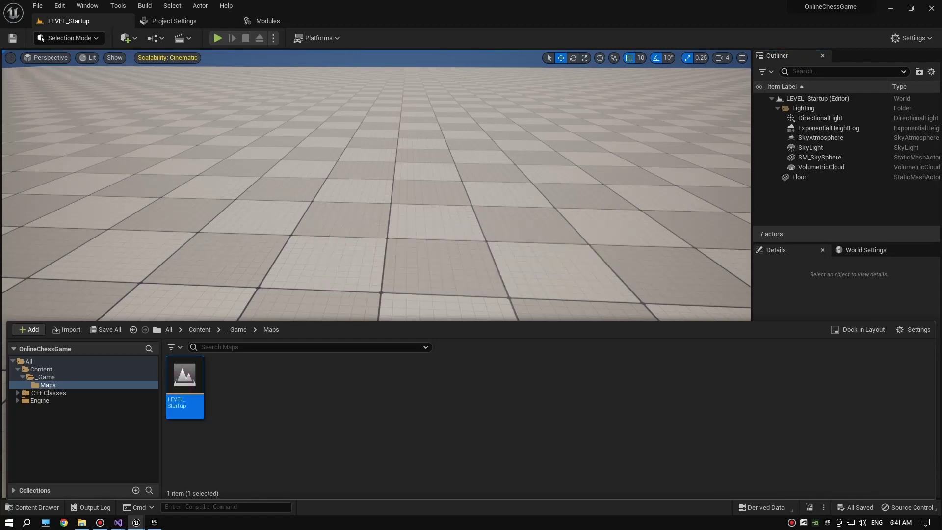
Step: Create another Basic level and open its save dialog with LEVEL_Startup's name prefilled
click(38, 5)
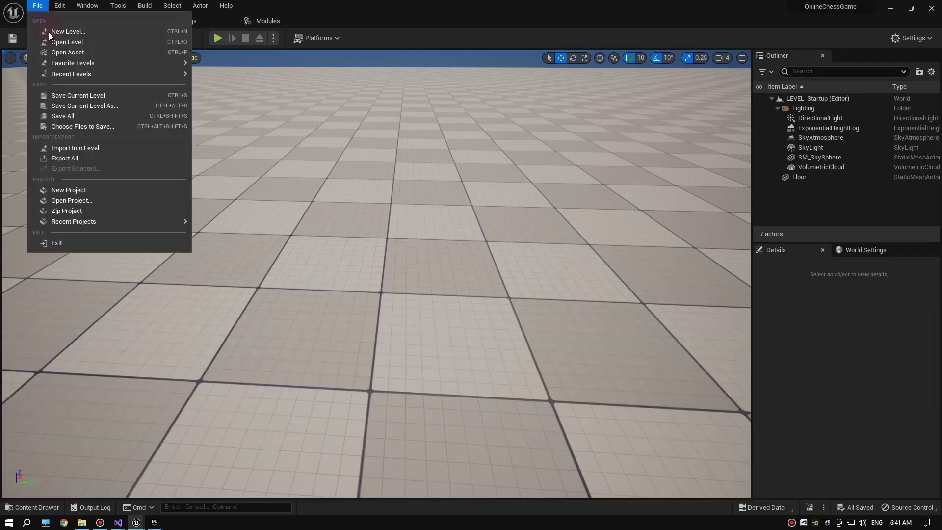
click(68, 33)
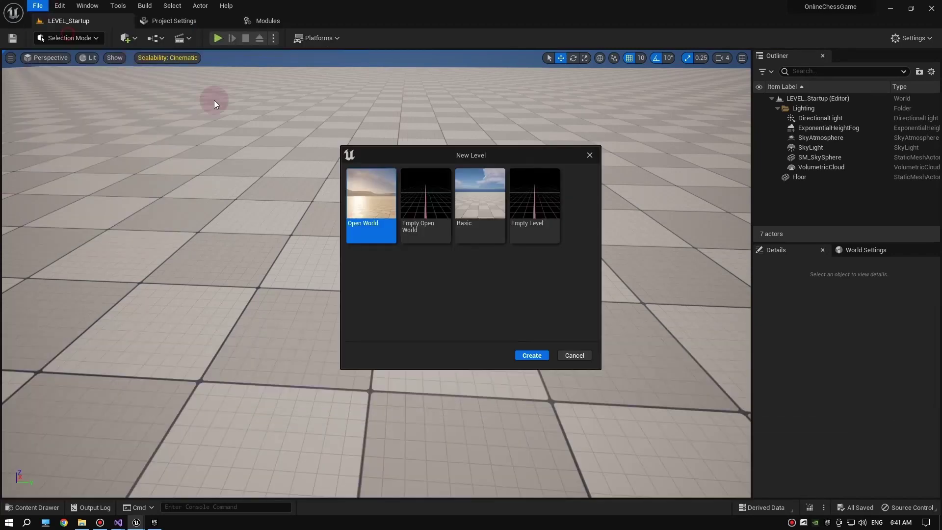
click(478, 188)
click(528, 352)
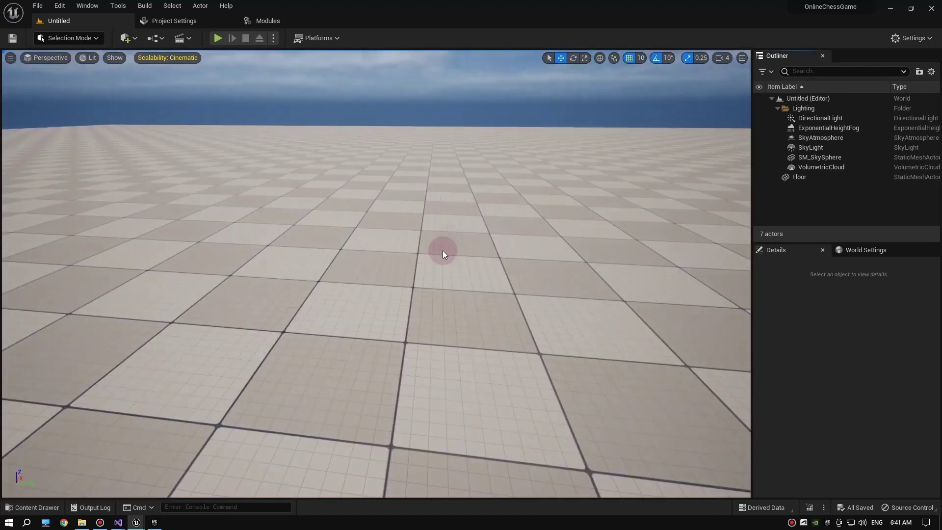
key(ctrl+s)
click(362, 184)
Step: Change the name from LEVEL_Startup to LEVEL_Lobby and save the level
click(248, 411)
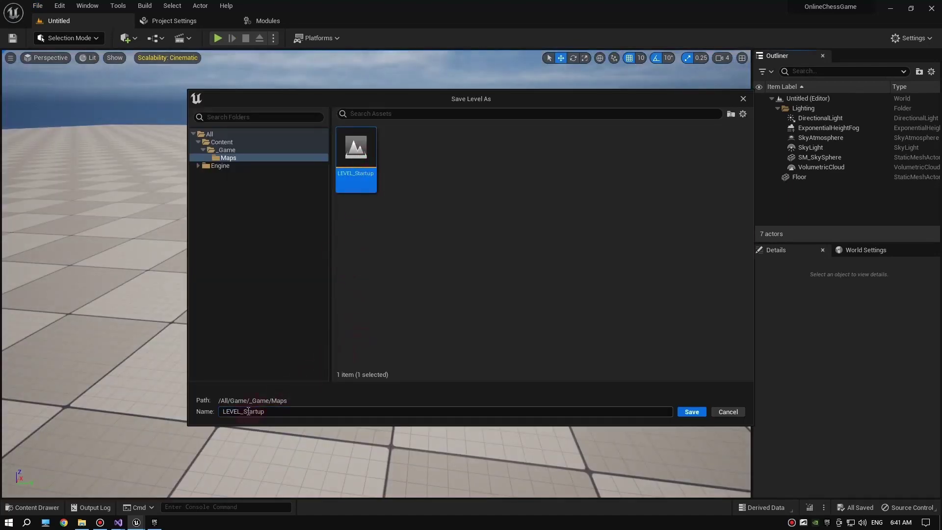
double_click(248, 411)
click(248, 411)
key(ctrl+shift+Left)
text(Lobby)
key(Return)
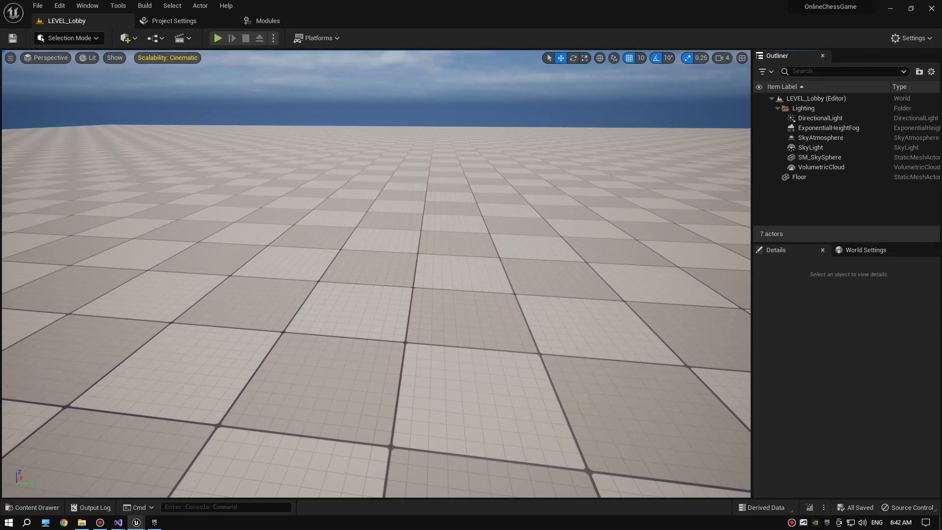
Step: Remove the stray NewWorld level asset from the Maps folder
click(31, 507)
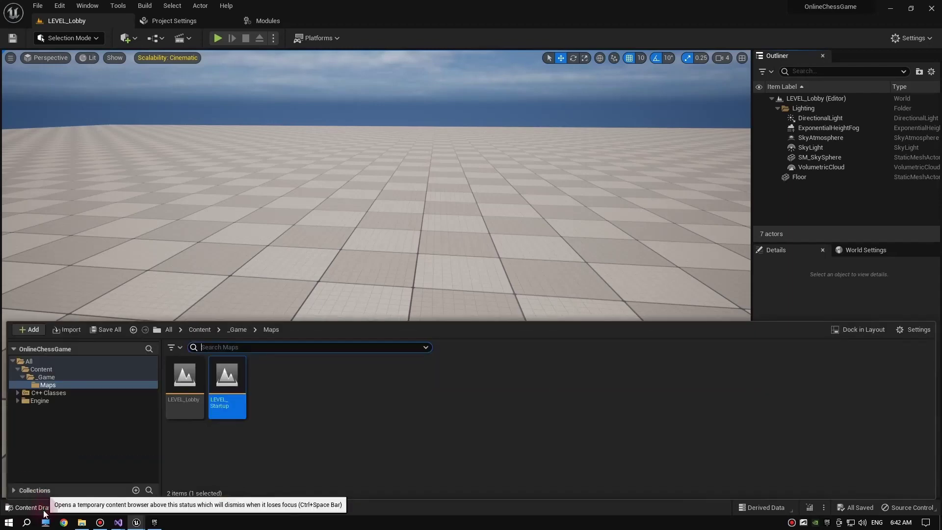
right_click(306, 424)
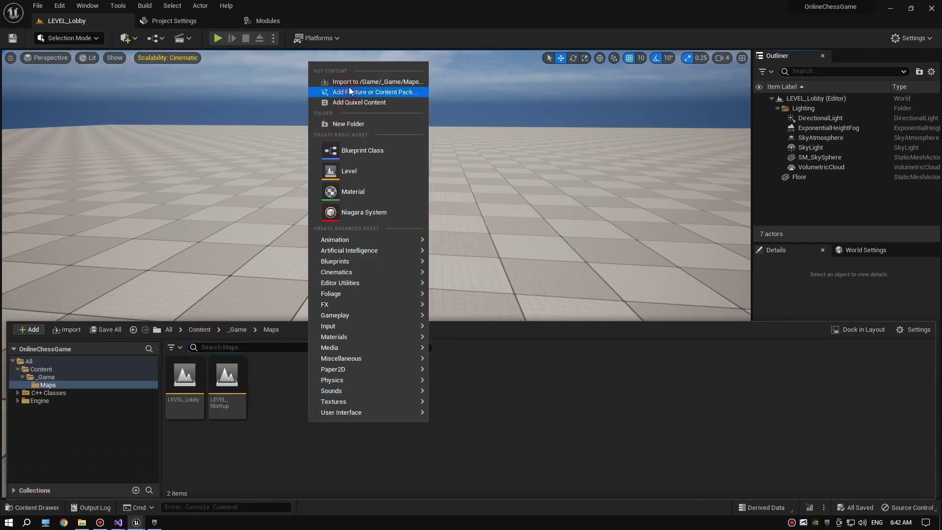
click(346, 171)
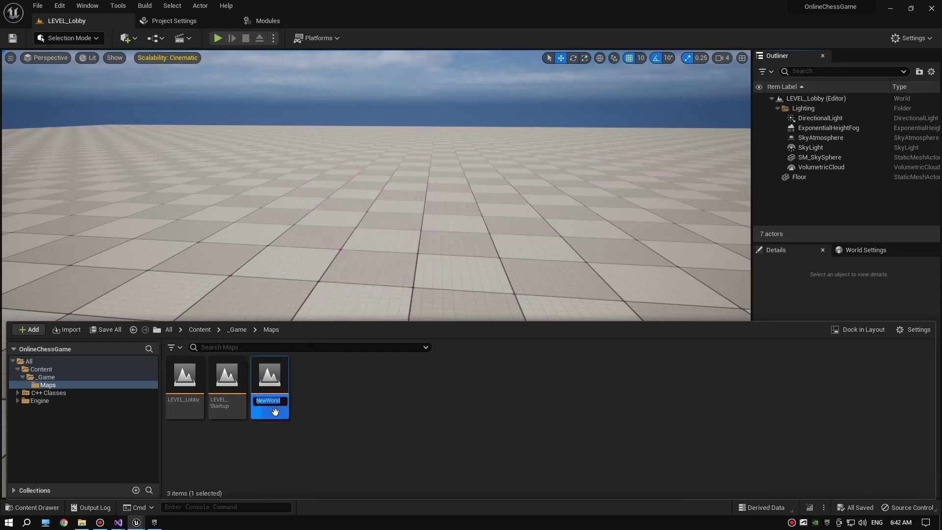
key(Return)
key(Delete)
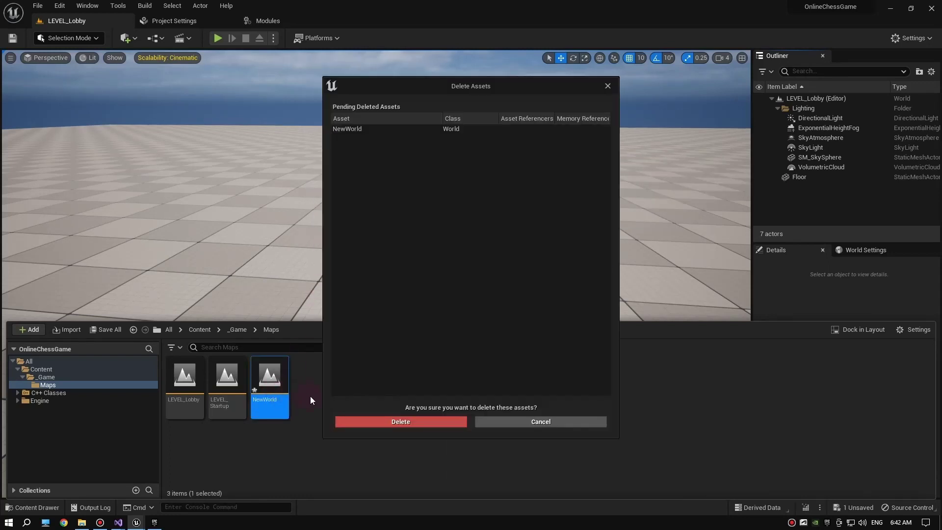
click(368, 421)
Step: Create a third Basic level and bring up its save dialog
click(38, 5)
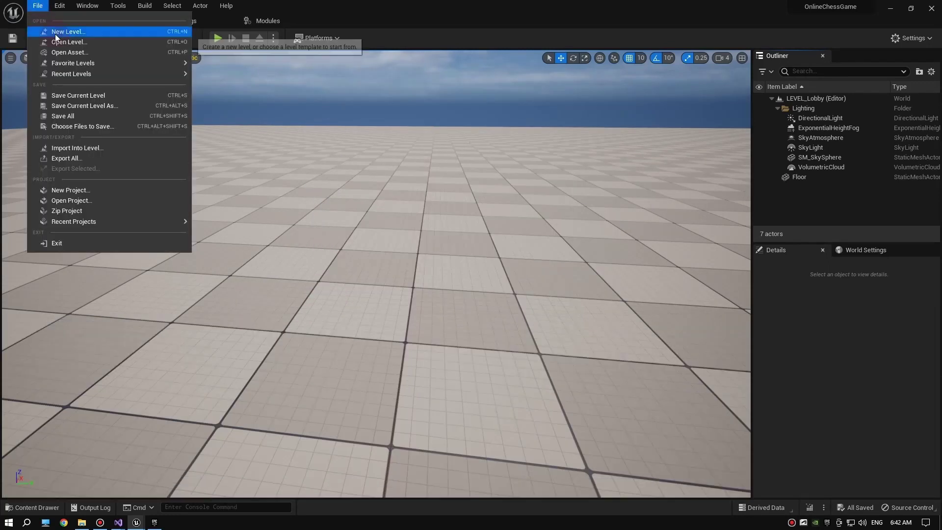
click(55, 32)
click(470, 205)
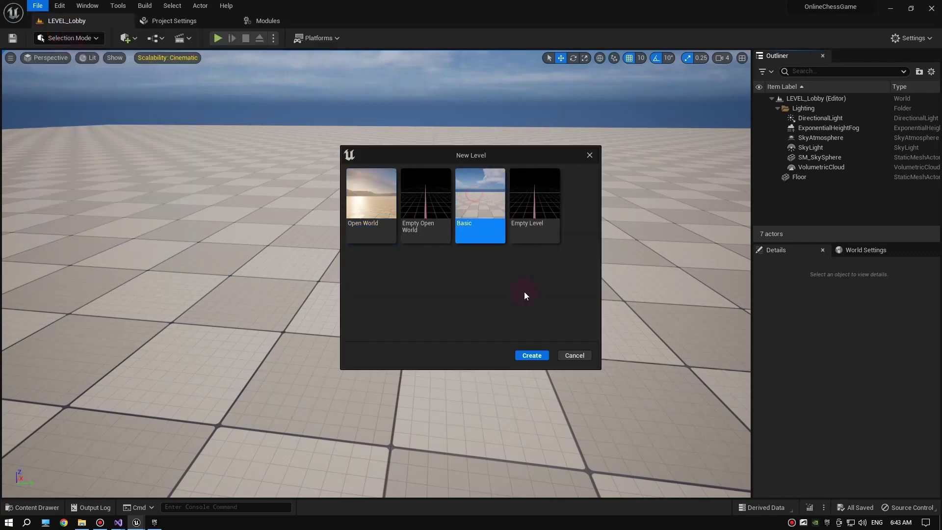
click(519, 355)
right_drag(382, 319, 382, 322)
key(ctrl+s)
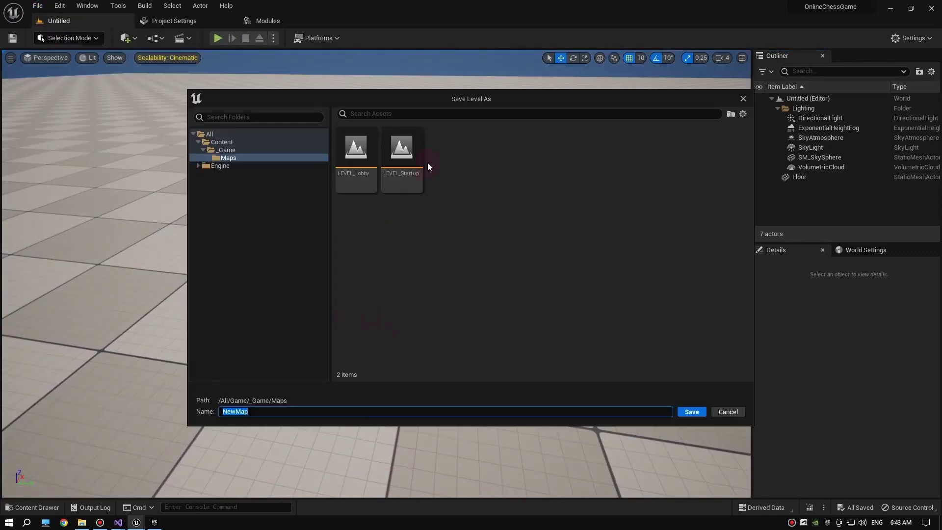
Step: Name the new level LEVEL_GamePlay, based on LEVEL_Startup's name
click(410, 163)
double_click(244, 412)
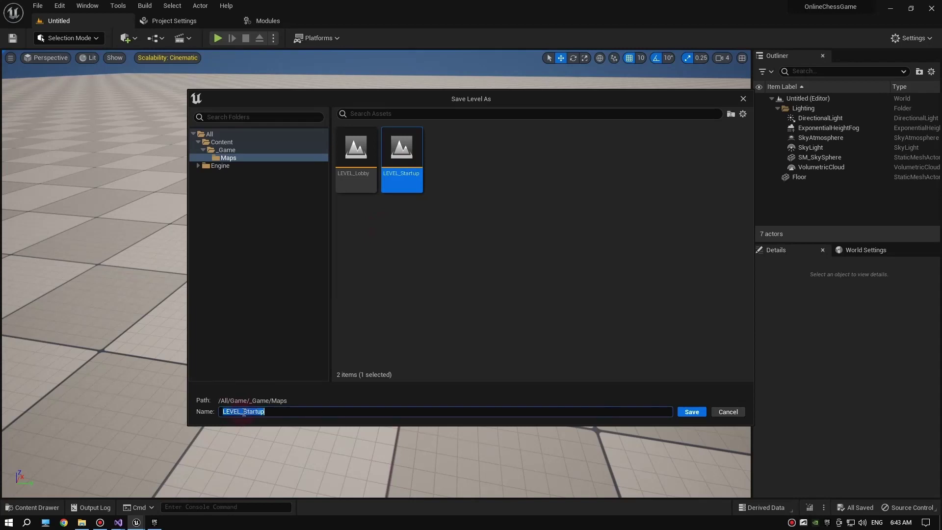
click(244, 412)
key(shift+End)
text(Game)
text(Play)
double_click(260, 411)
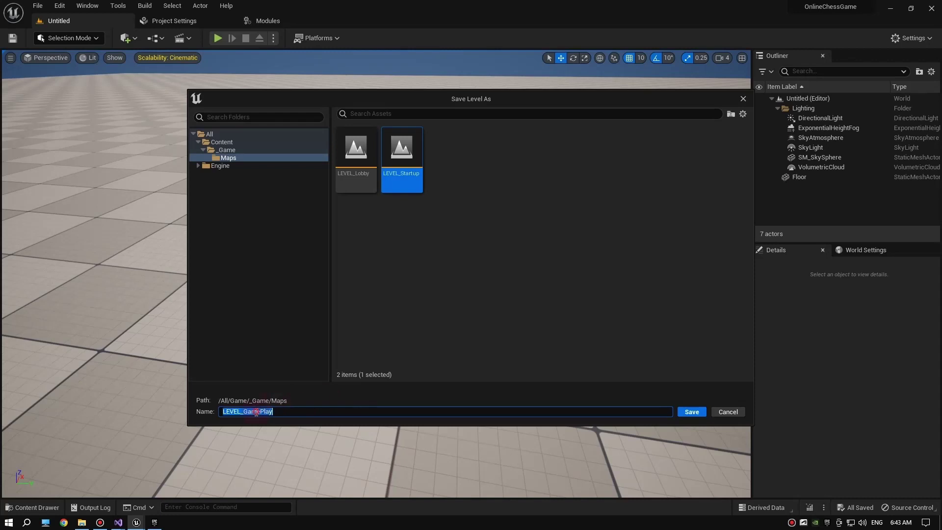
Step: Save LEVEL_GamePlay and reveal the OnlineChessGameGameModeBase class files in Explorer
click(691, 412)
key(ctrl+space)
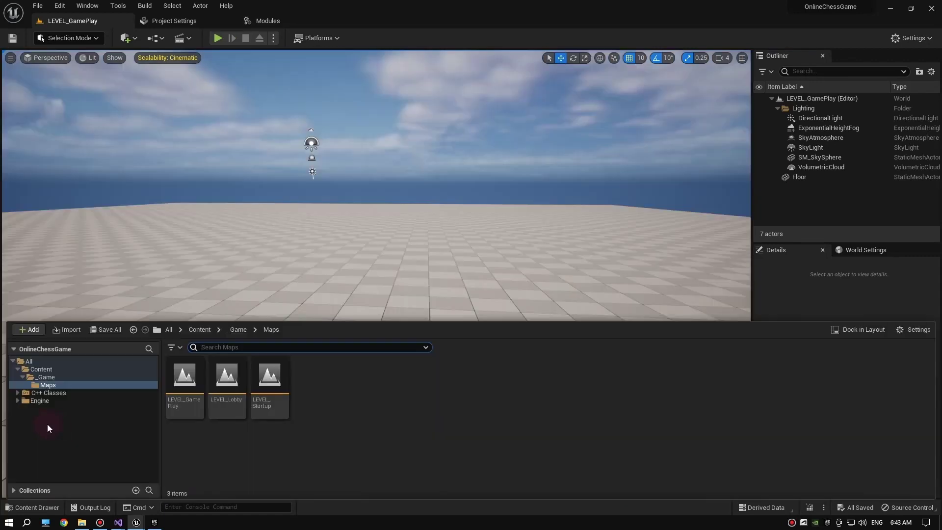
click(50, 393)
double_click(185, 376)
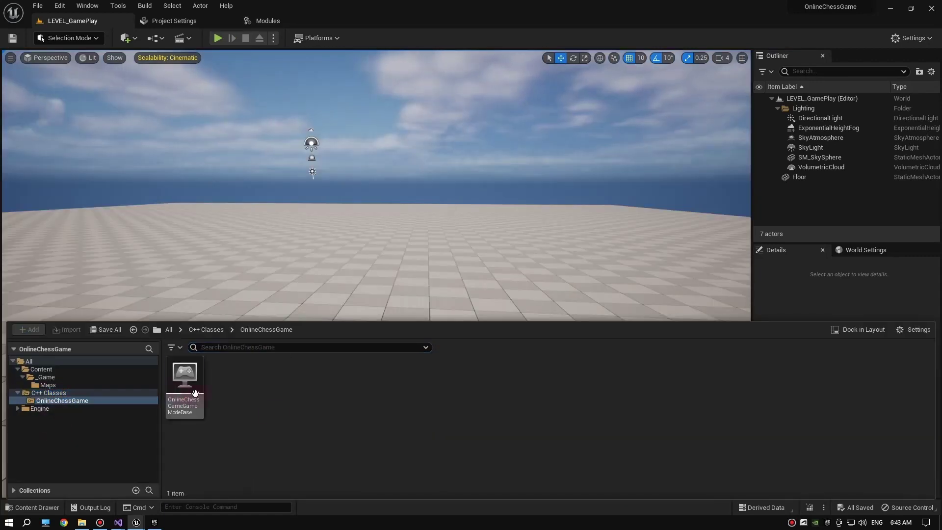
right_click(260, 419)
right_click(183, 394)
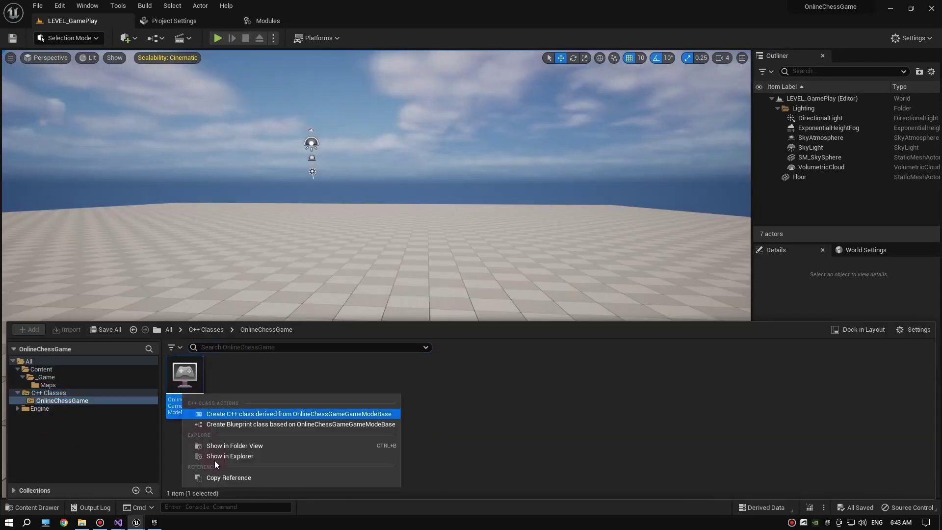
click(227, 457)
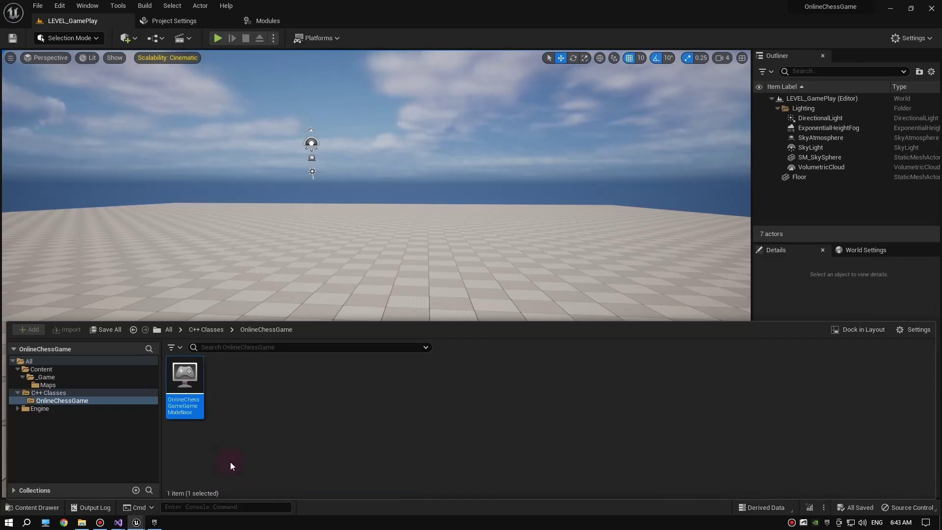
Step: Delete the GameModeBase .cpp and .h files and return to the C++ classes folder
shift+click(123, 98)
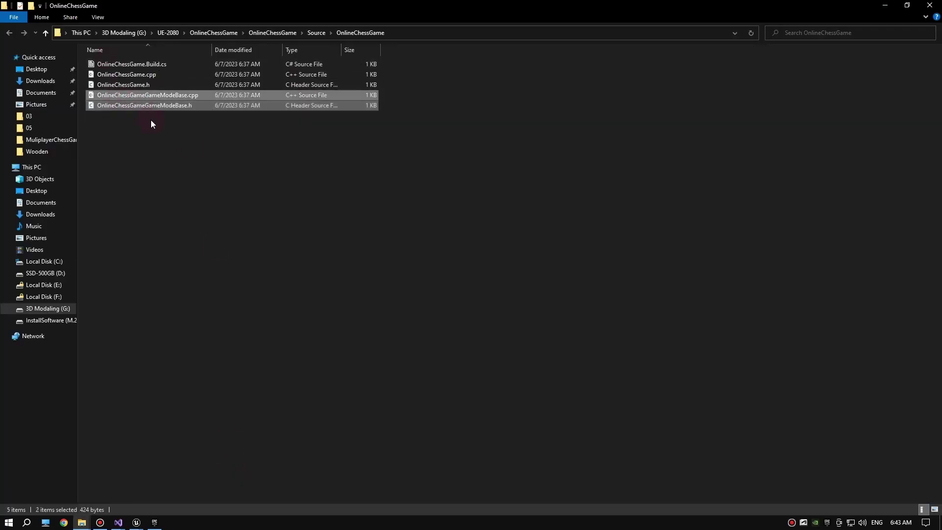
key(Delete)
click(935, 5)
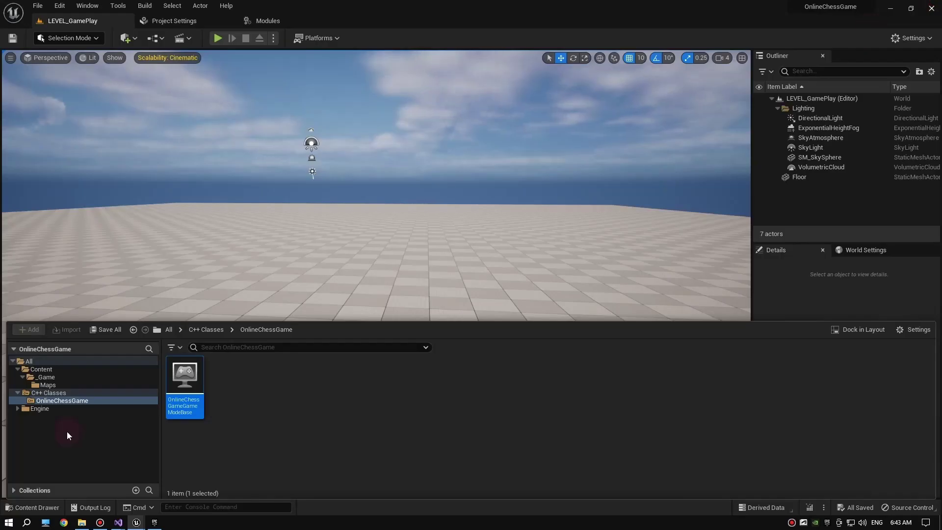
right_click(248, 447)
click(180, 393)
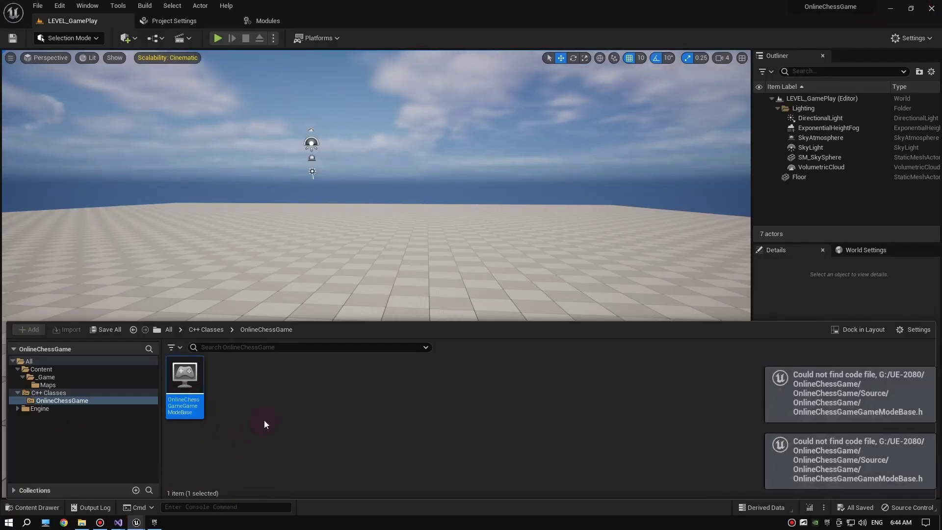
click(265, 419)
right_click(265, 419)
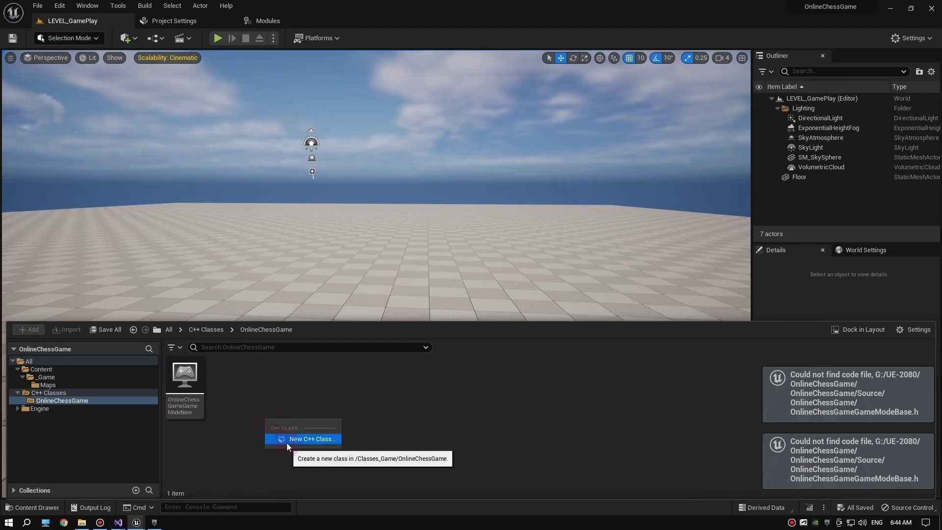
Step: Add a new C++ class with Actor as parent, changing its name from ChessGameBase to ChessGameActor
click(294, 439)
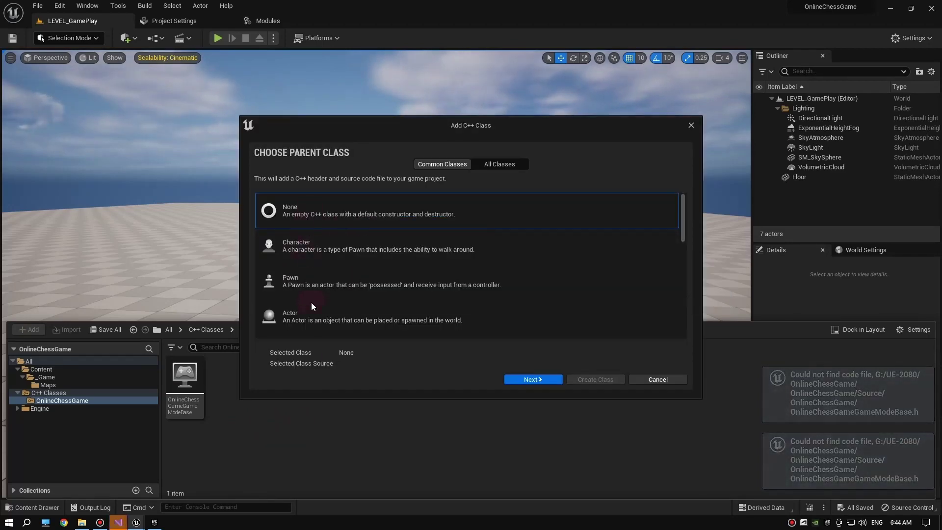
click(305, 324)
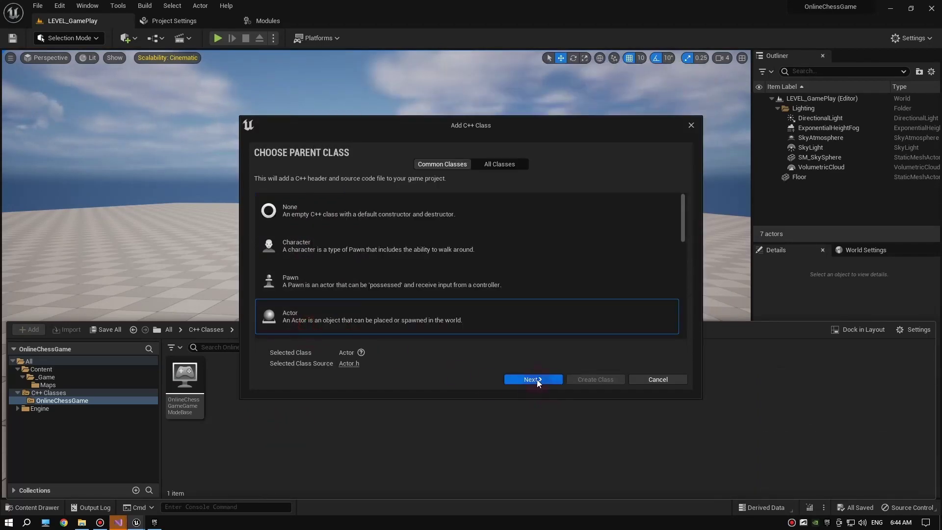
click(538, 380)
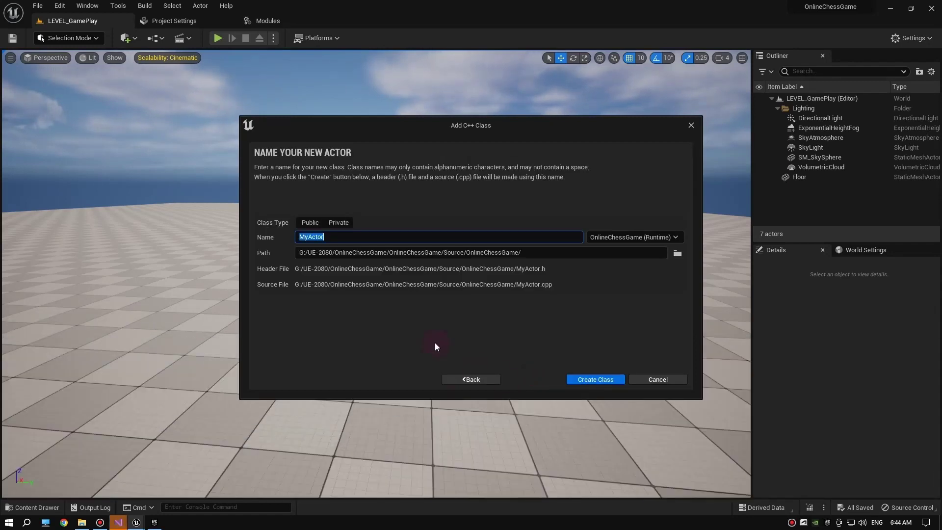
text(ChessGam)
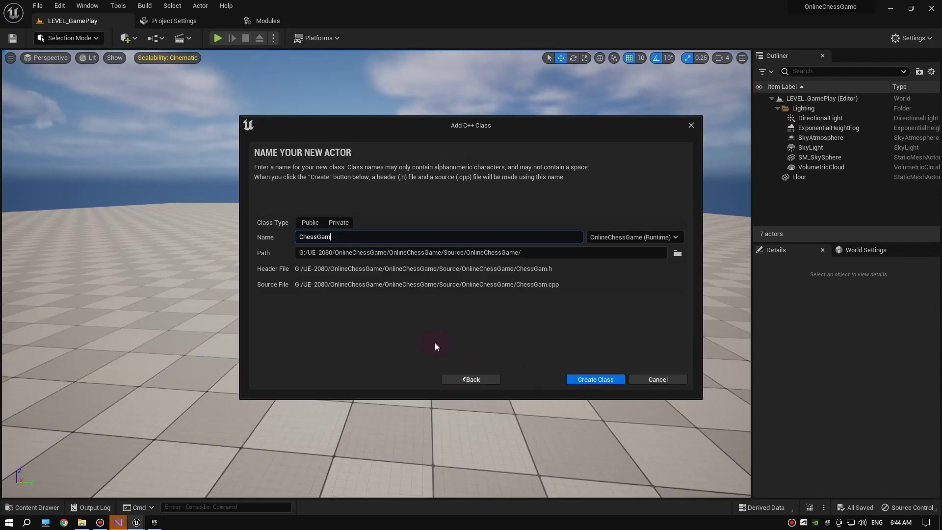
text(eBase)
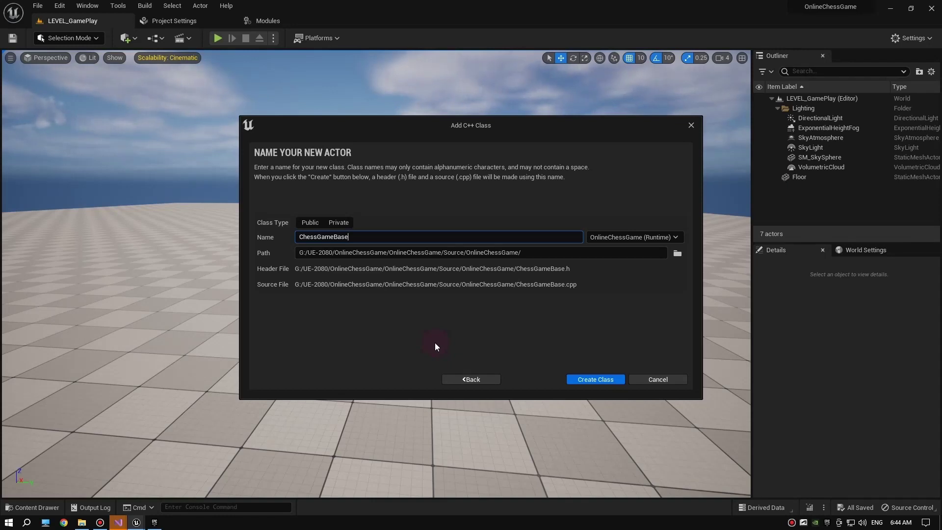
key(shift+Left)
key(shift+Left)
key(shift+Left)
text(Ac)
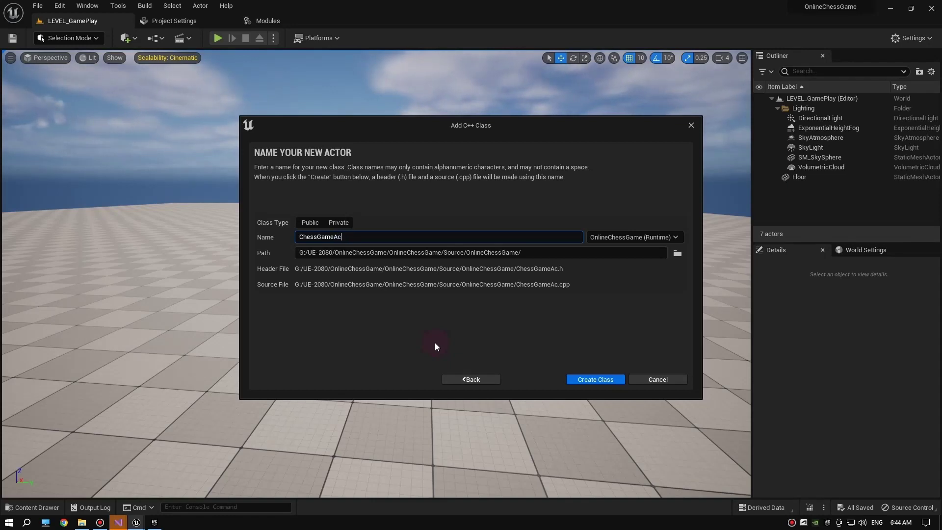
text(tor)
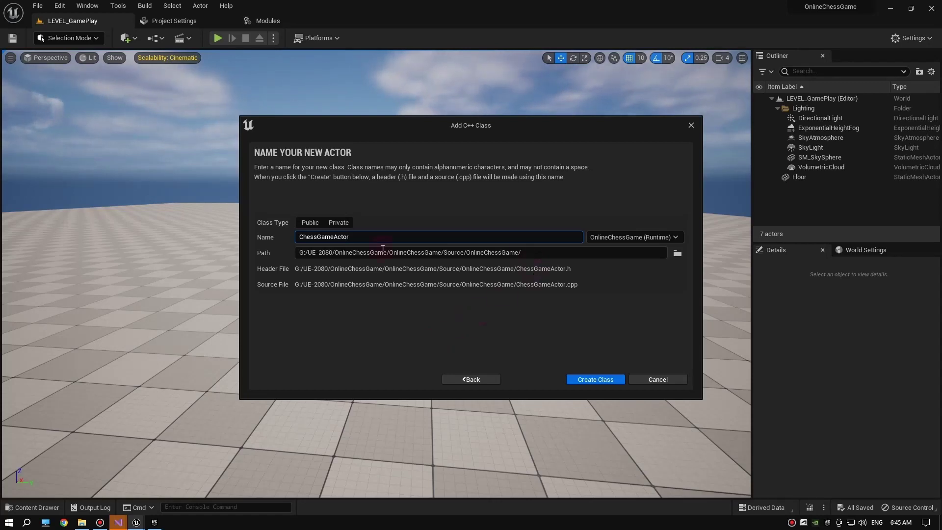
Step: Make ChessGameActor public, append 'Chess' to its path, and create the class
click(307, 221)
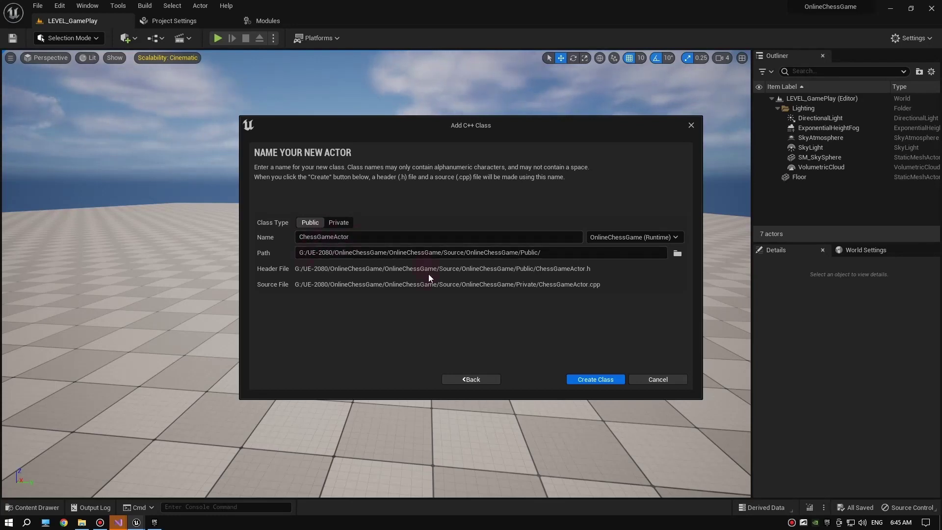
click(564, 253)
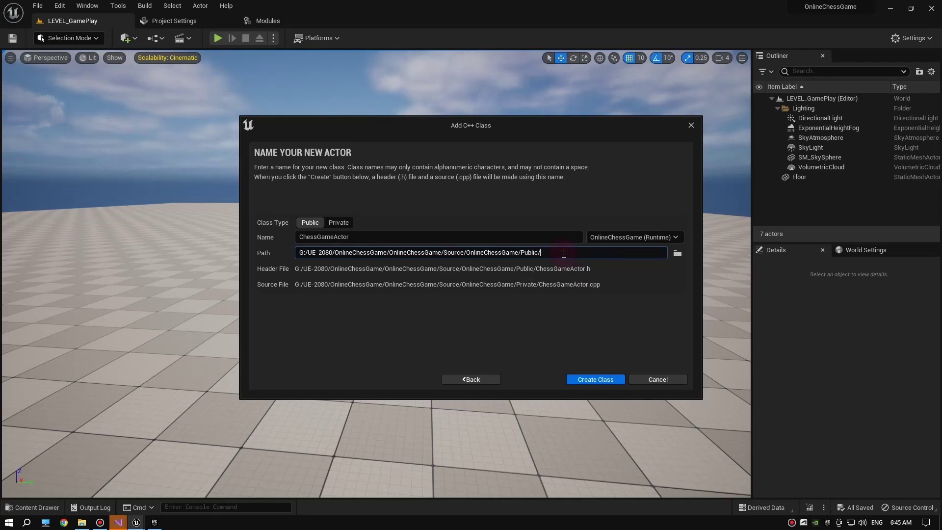
text(Chess)
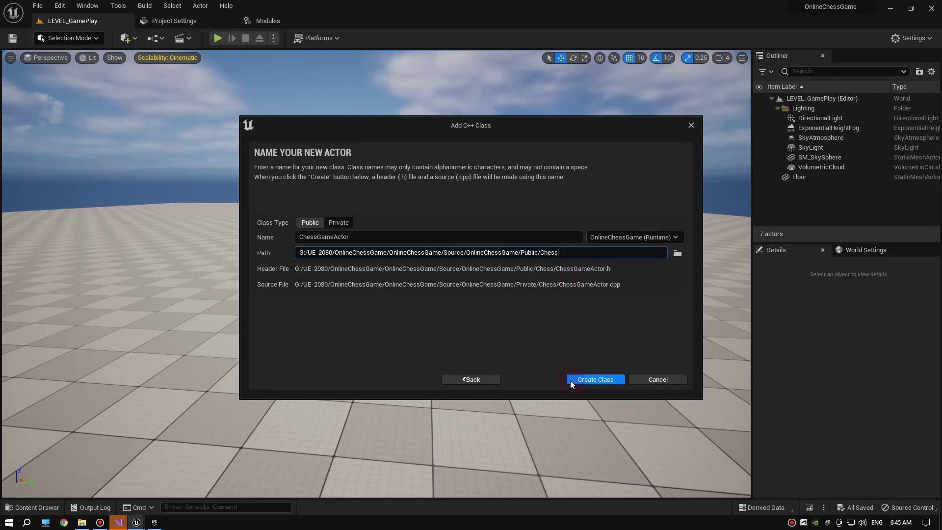
click(593, 383)
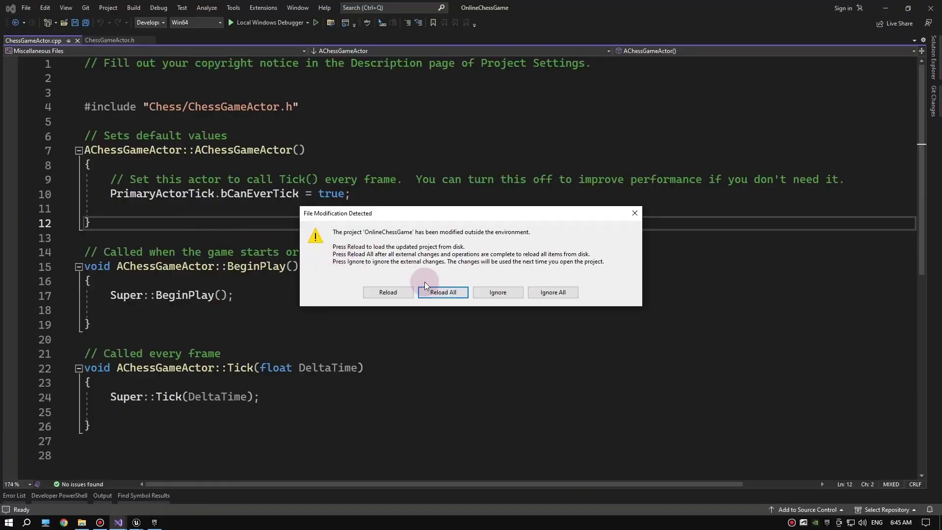
Step: Close the Live Coding console and reload all changed OnlineChessGame files in Visual Studio
drag(390, 215, 297, 222)
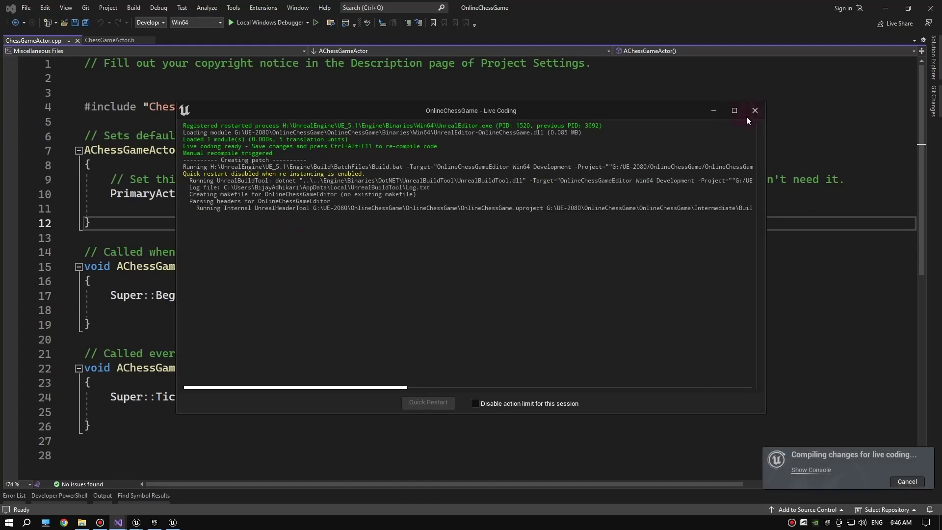
click(746, 113)
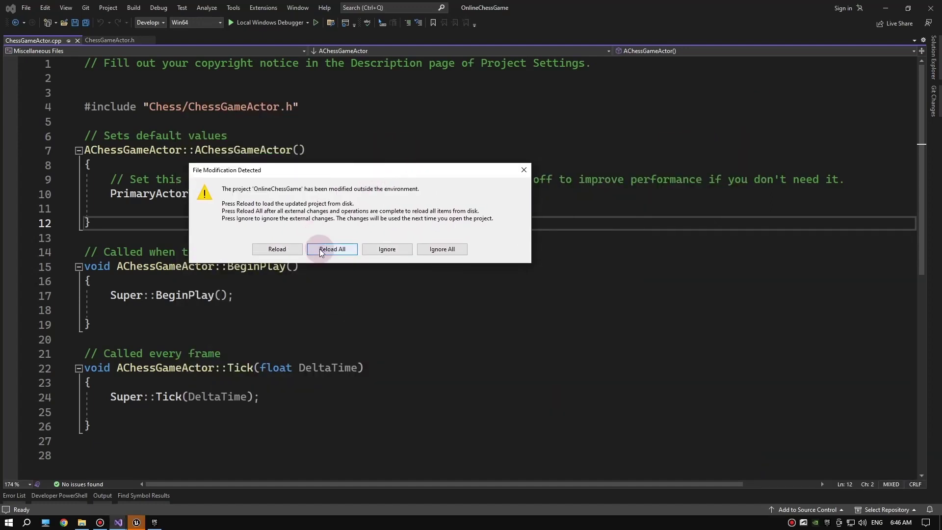
click(322, 249)
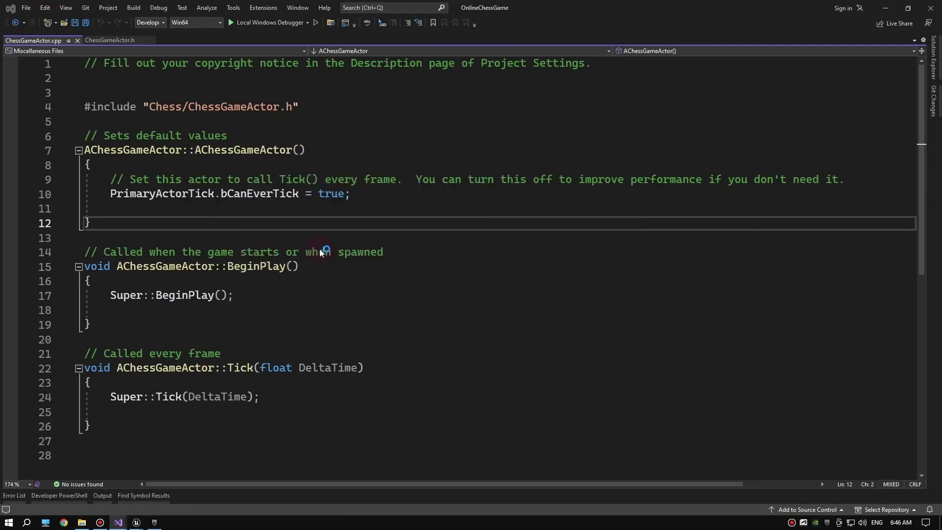
key(alt+Tab)
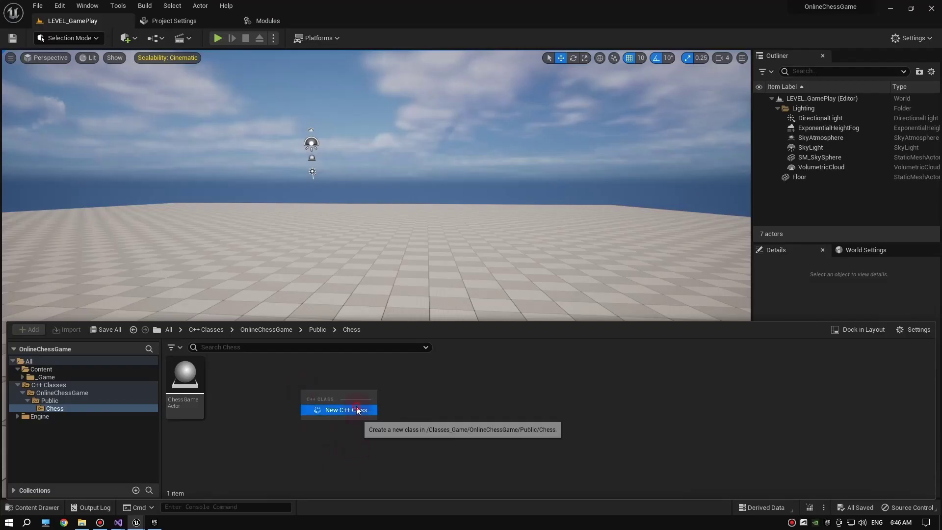
Step: Find ChessGameActor by searching 'chess' as parent, name the new class ChessTile, and create it
click(353, 410)
click(490, 165)
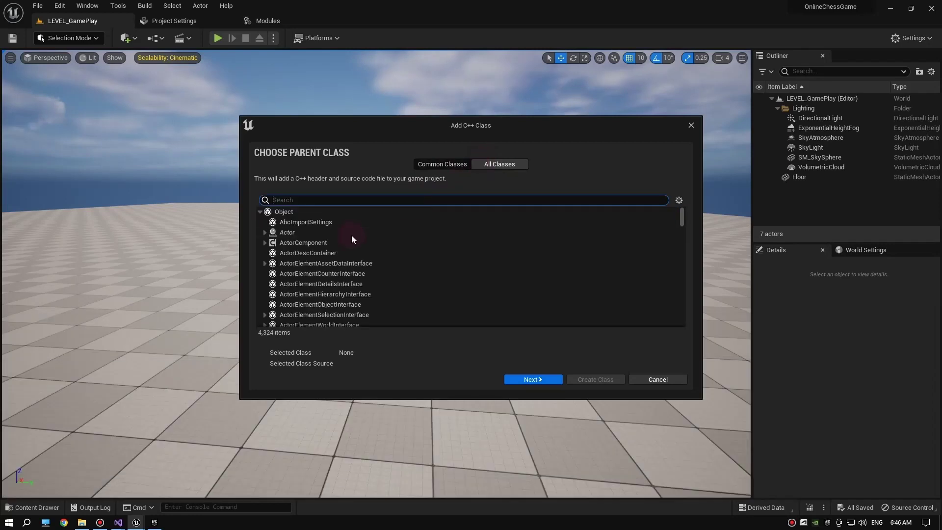
text(chess)
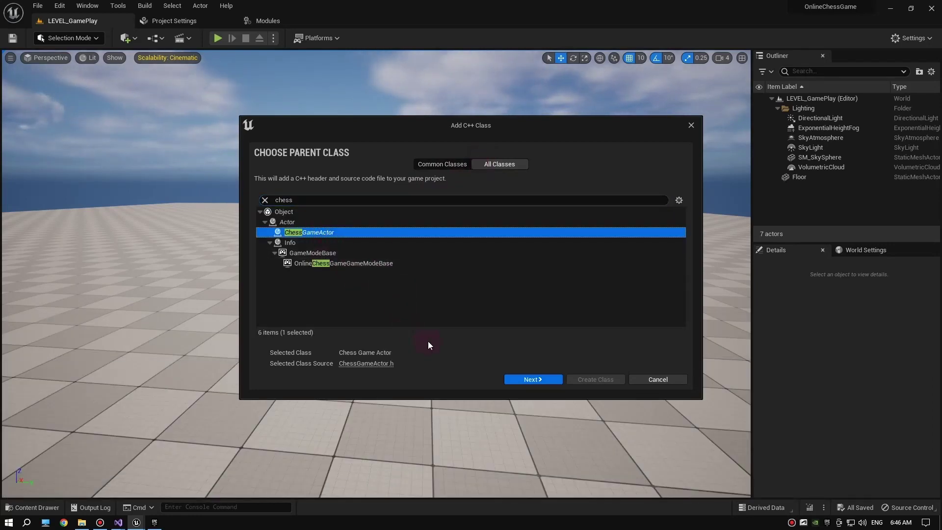
click(523, 378)
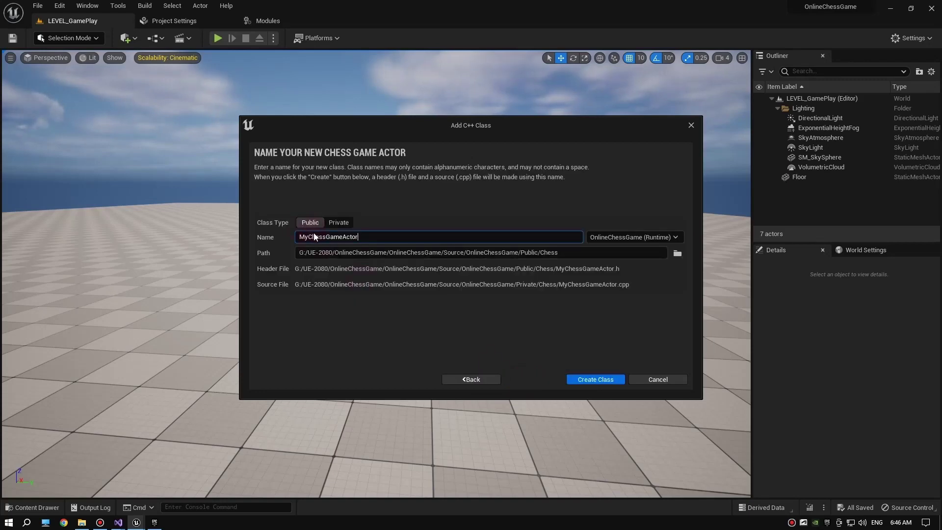
key(Delete)
key(Delete)
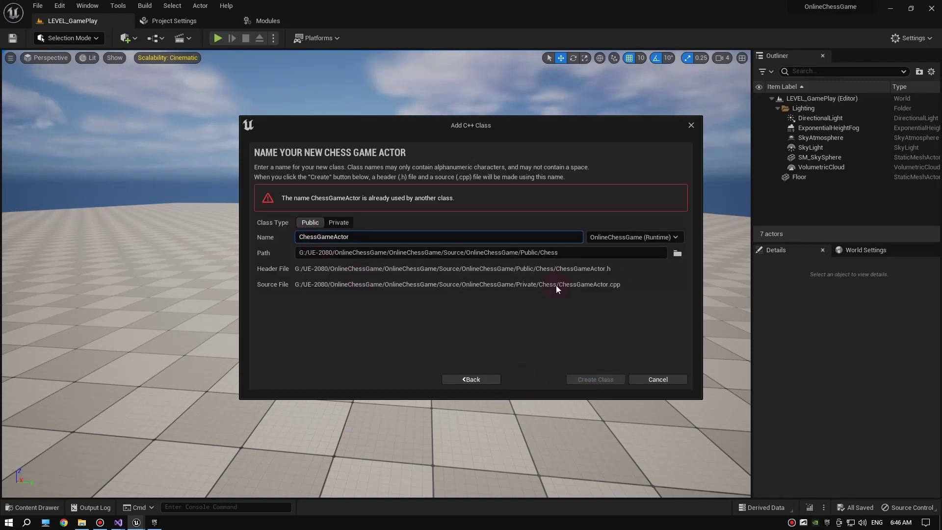
key(shift+End)
text(Tile)
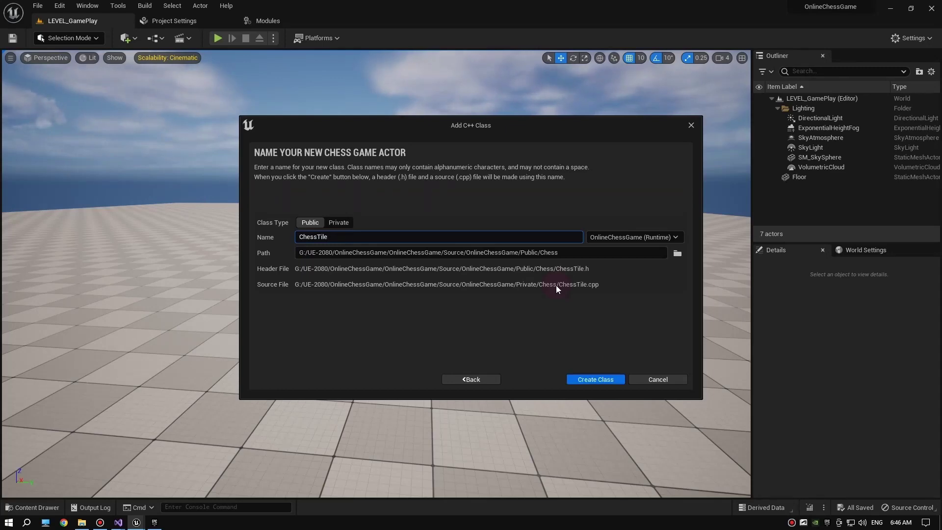
click(598, 382)
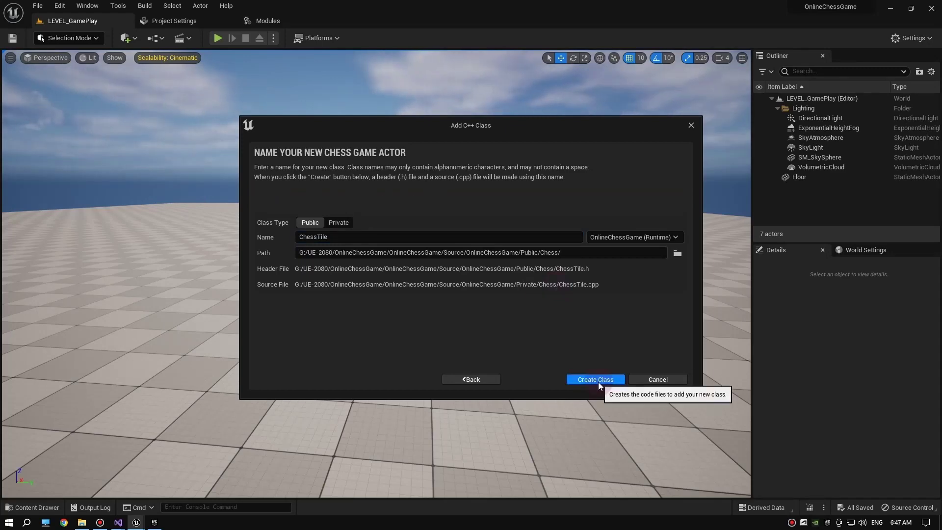
click(599, 382)
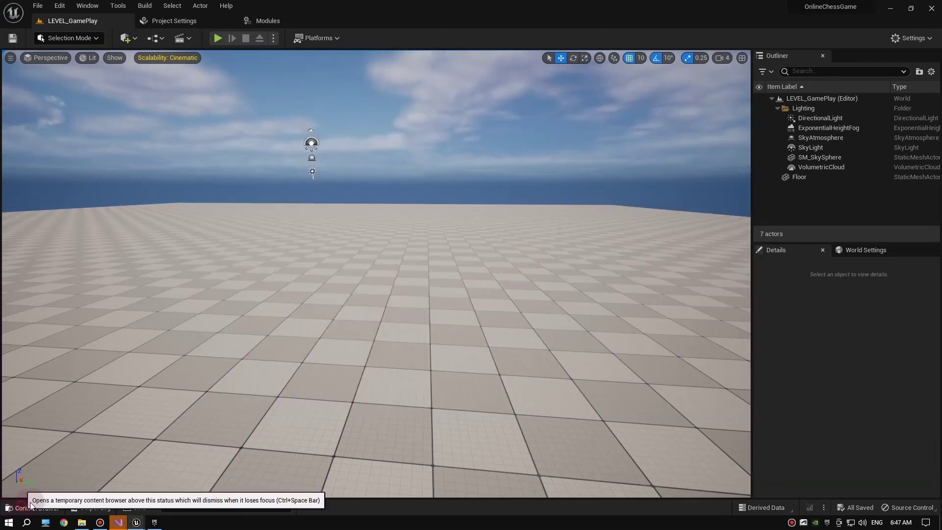
Step: From the Chess folder's context menu, create public class ChessPiece with ChessGameActor as parent
click(34, 507)
right_click(287, 432)
click(324, 443)
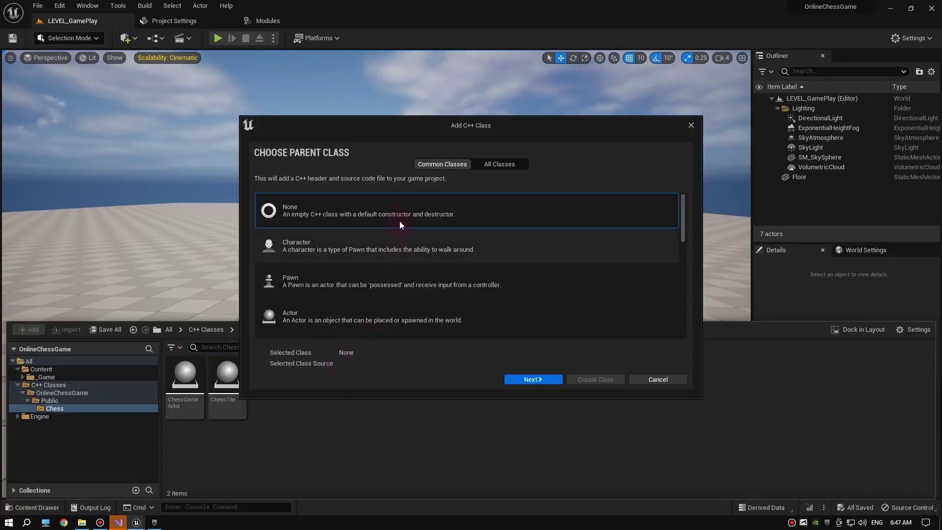
click(500, 164)
text(chess)
click(322, 233)
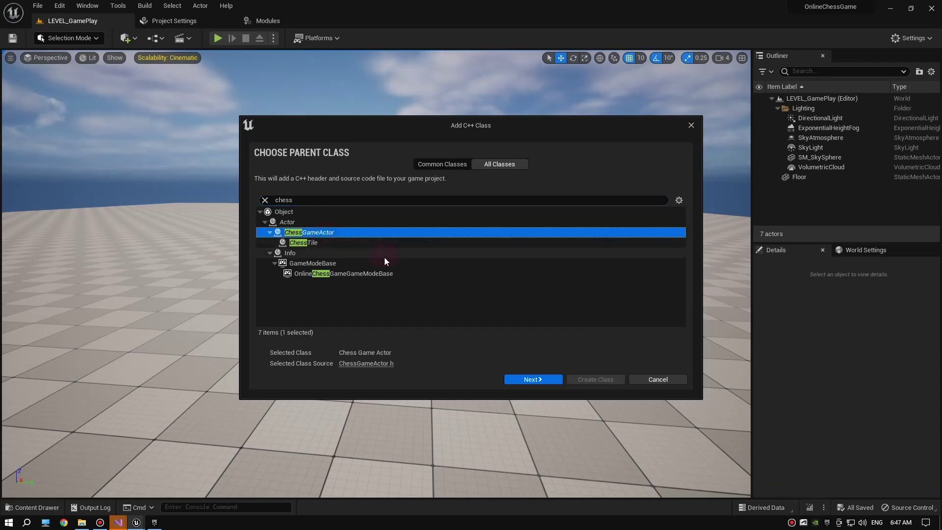
click(519, 381)
key(ctrl+a)
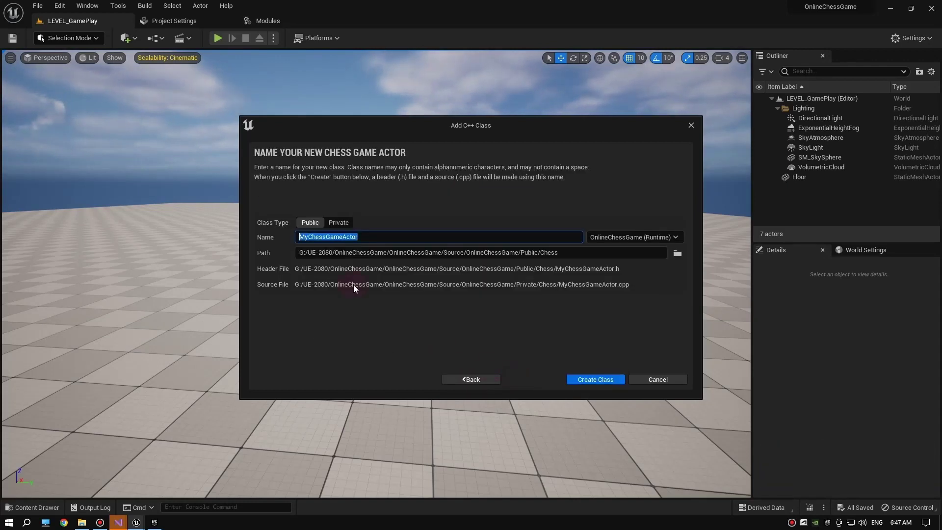
text(ChessPi)
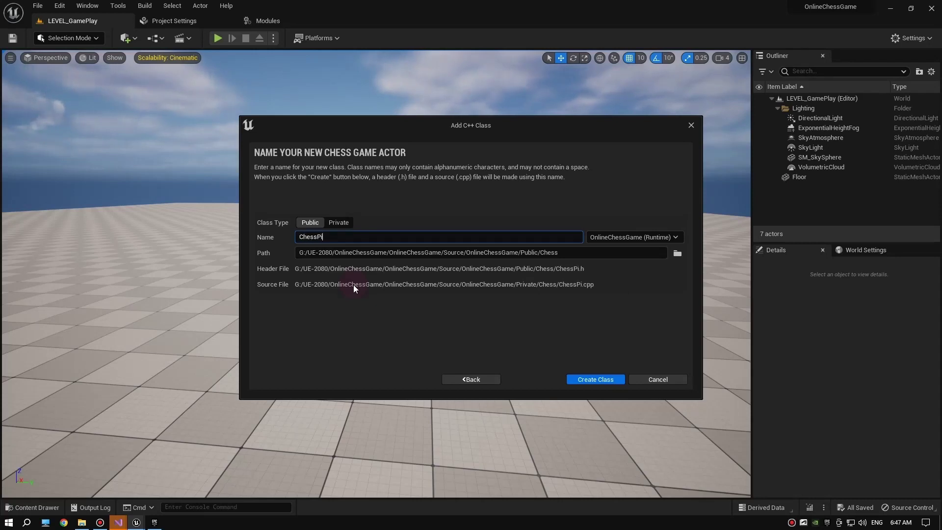
text(ece)
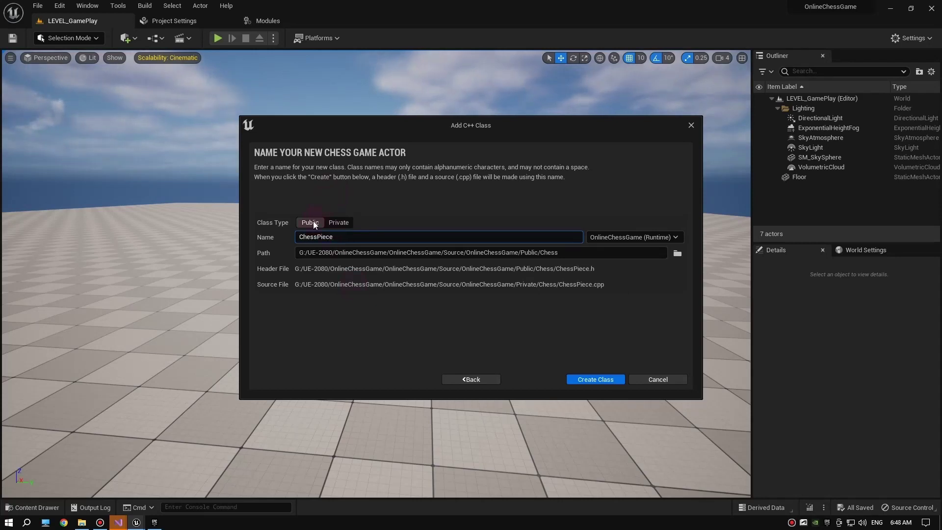
click(311, 222)
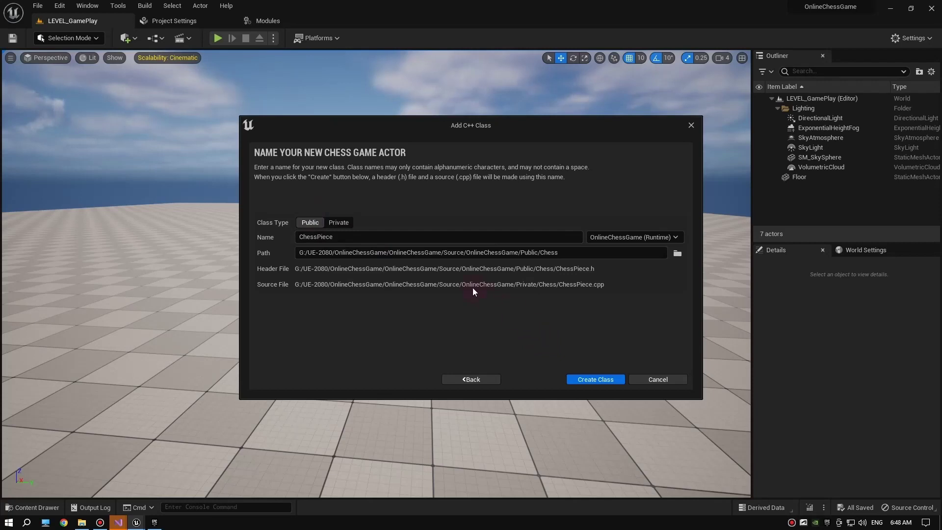
click(597, 383)
click(203, 410)
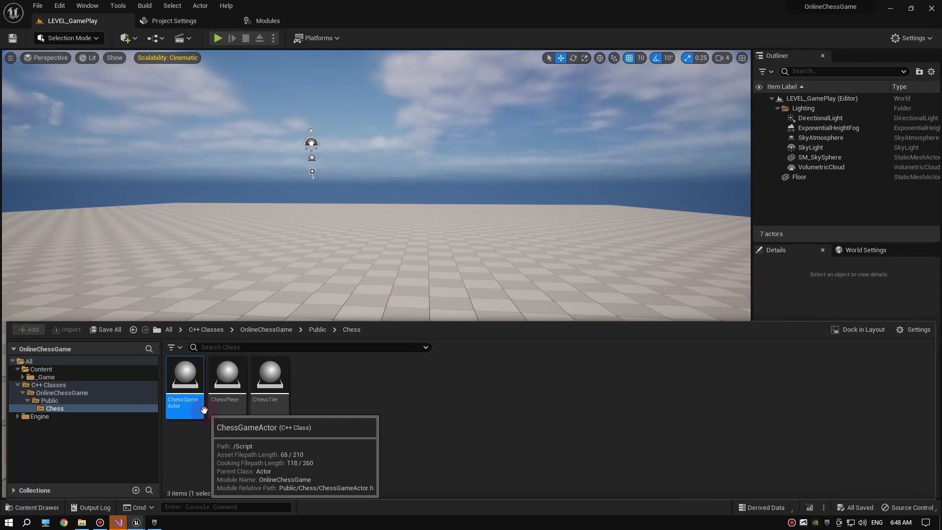
Step: Start a new C++ class in the Public folder and search parent classes for 'gameins'
click(49, 400)
right_click(377, 416)
click(421, 427)
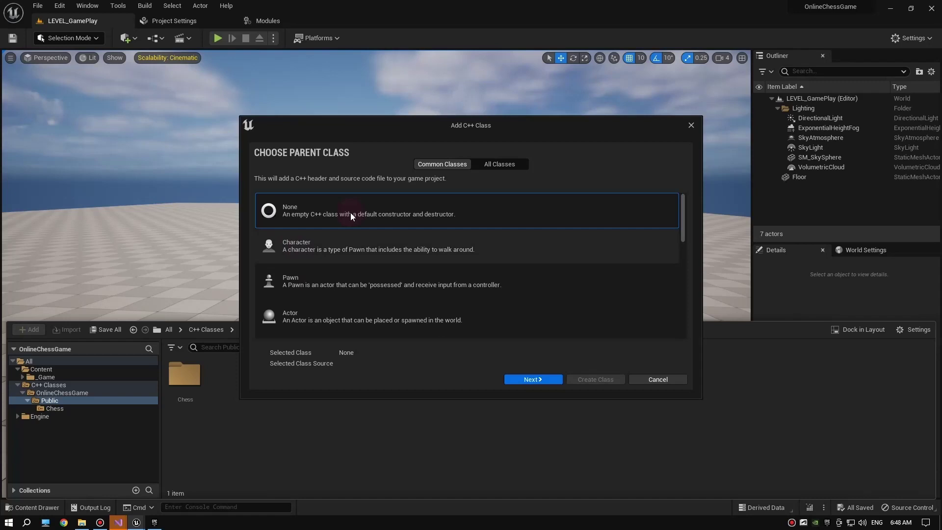
click(505, 165)
text(g)
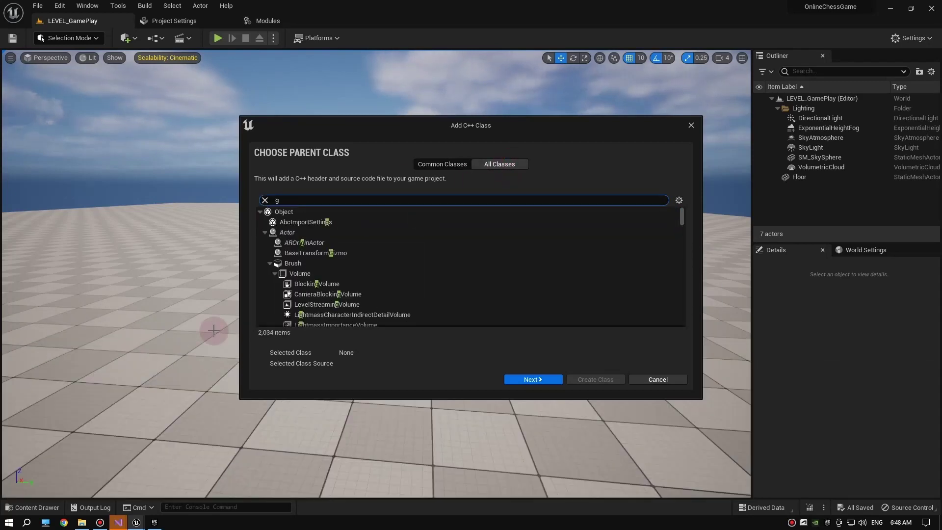
text(ame)
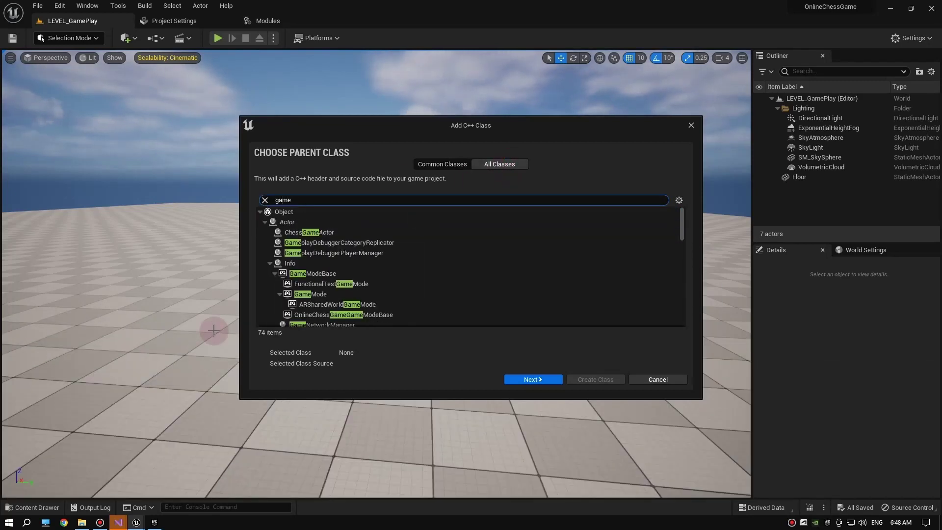
text(ins)
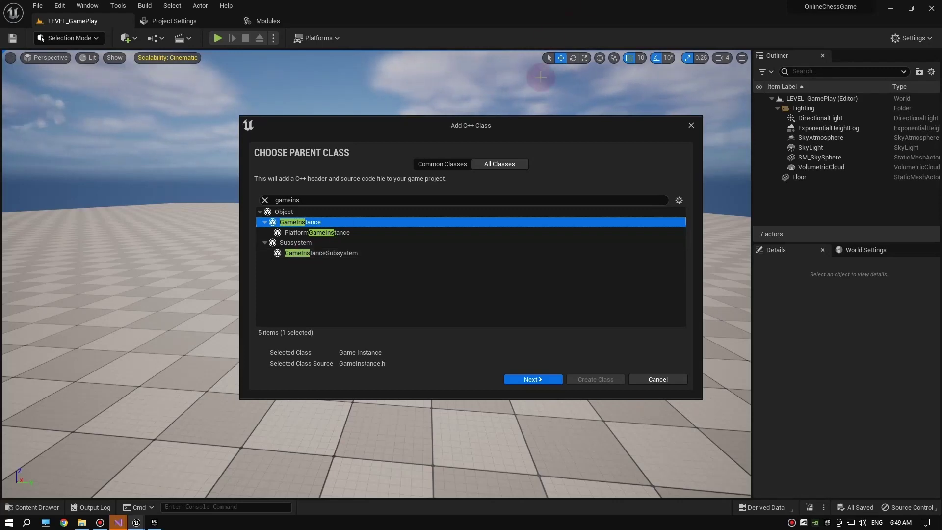
click(691, 125)
drag(69, 231, 78, 236)
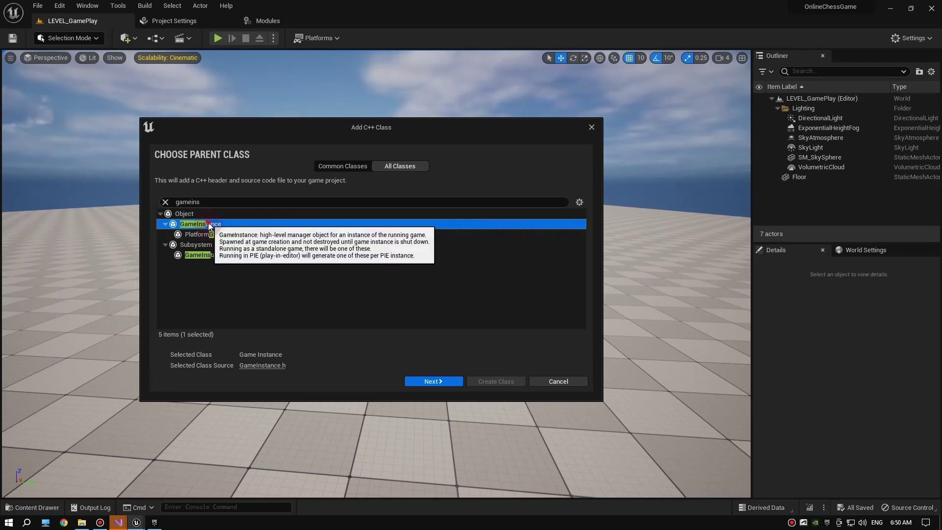
Step: Name the GameInstance subclass ChessGameInstance, append /Game to its path, and create it
click(427, 382)
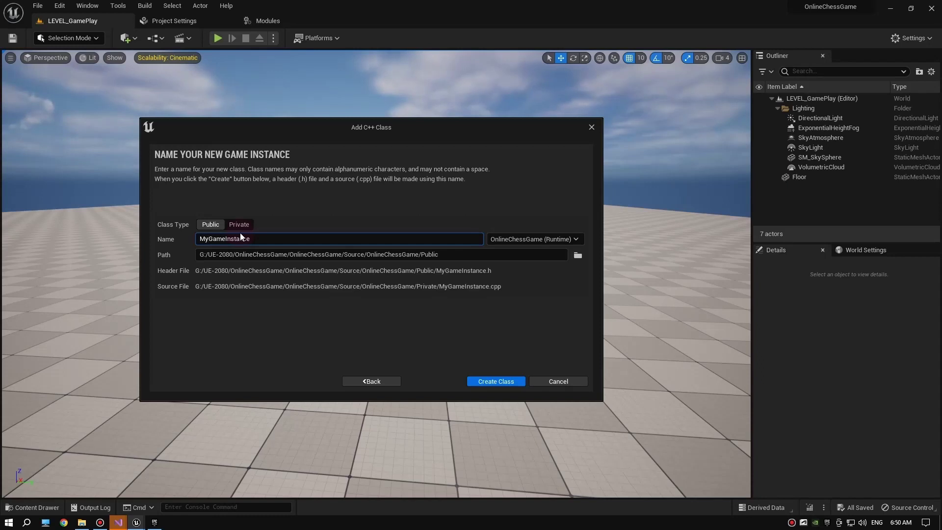
key(shift+Right)
key(shift+Right)
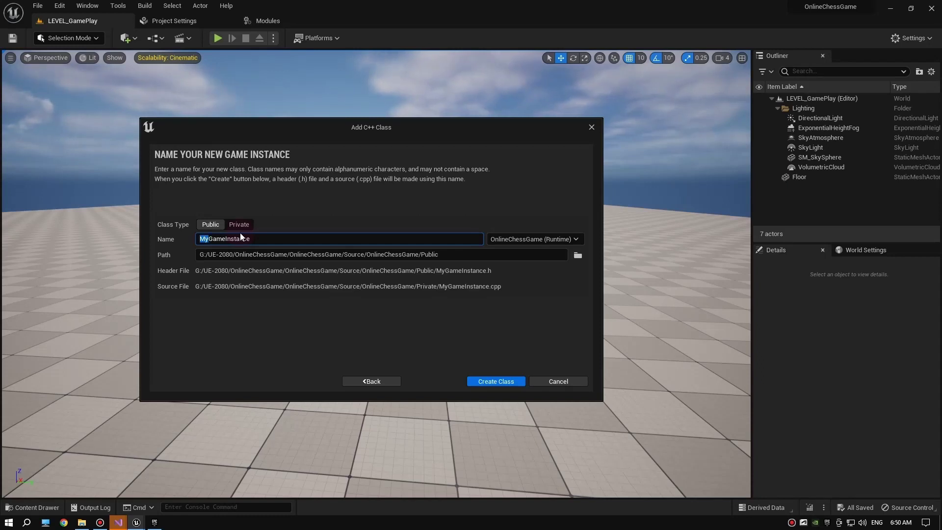
text(Chess)
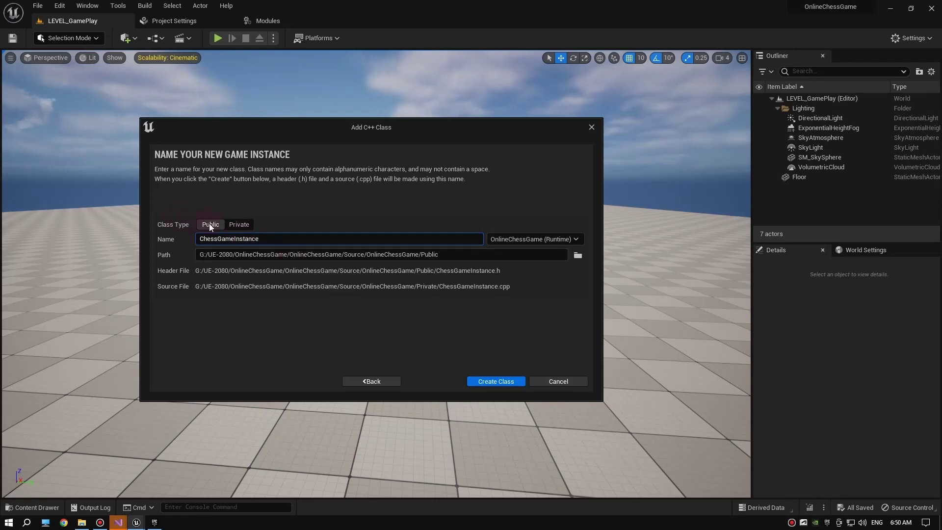
click(465, 256)
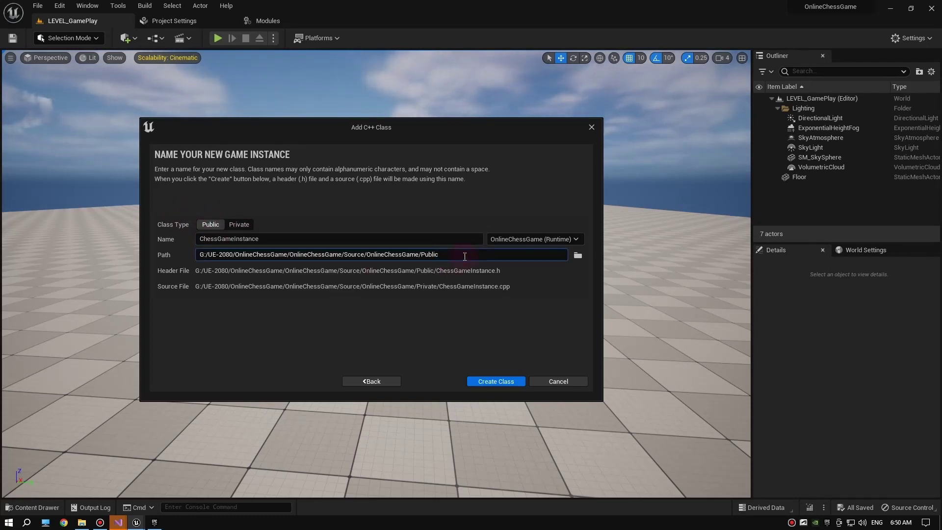
click(178, 21)
mouse_move(290, 126)
mouse_down()
mouse_move(104, 97)
mouse_move(0, 94)
mouse_move(464, 149)
mouse_up()
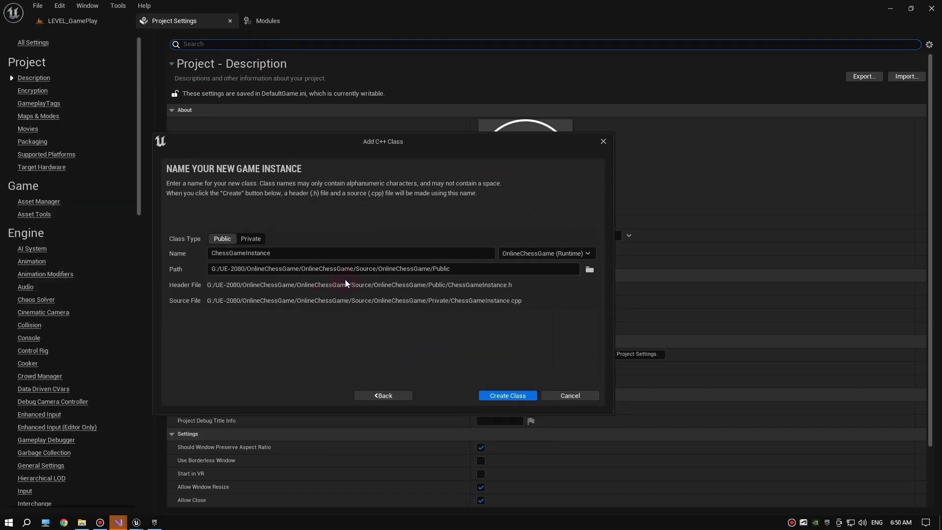
click(451, 268)
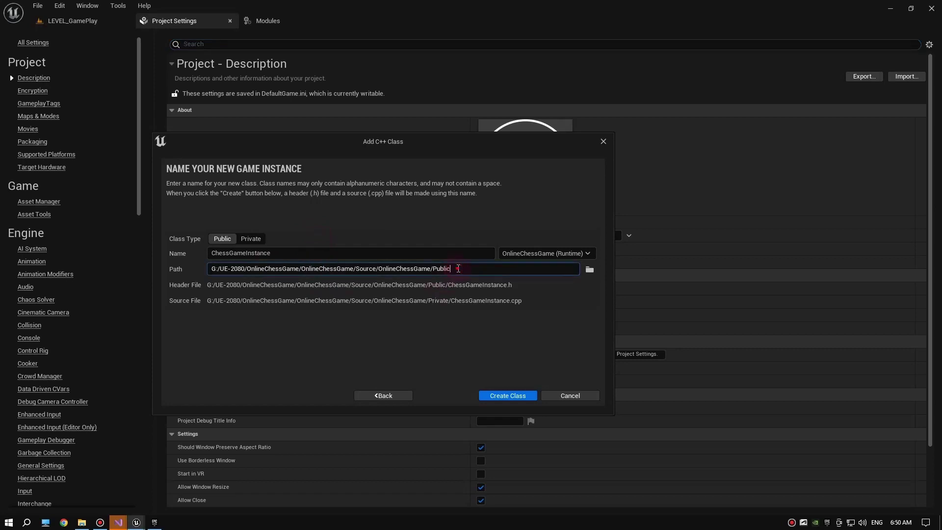
click(251, 238)
text(/Game)
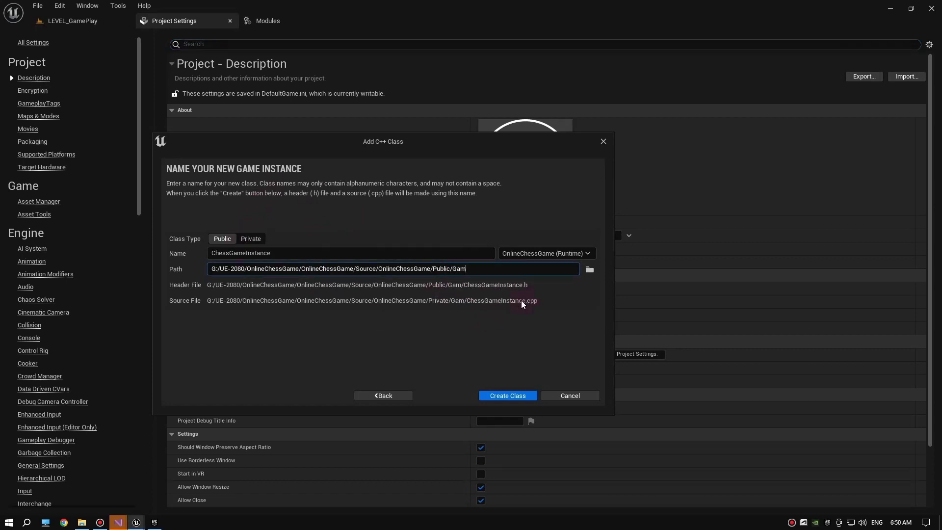
click(504, 395)
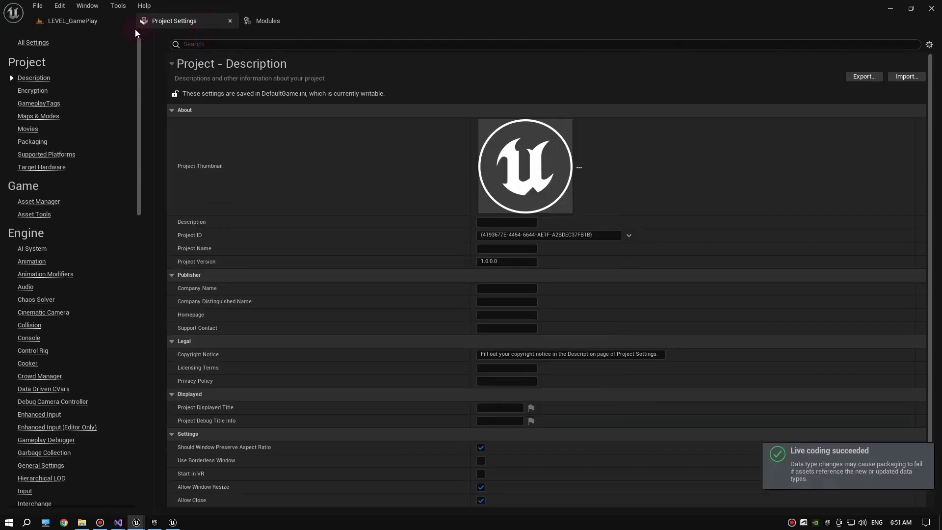
click(98, 22)
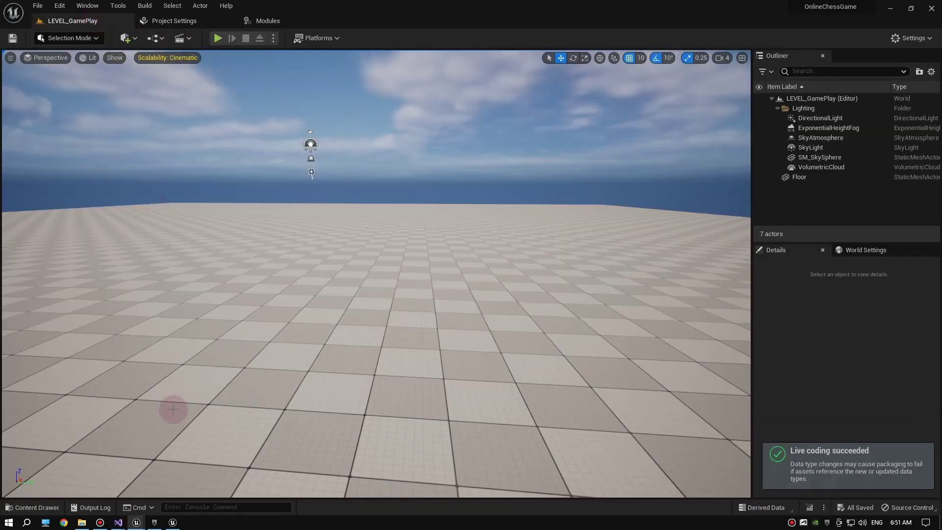
click(40, 500)
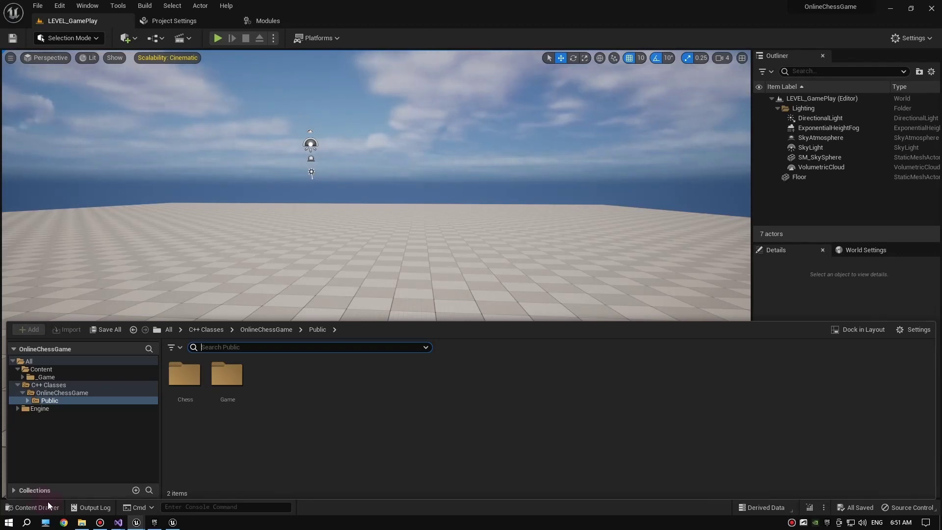
click(179, 22)
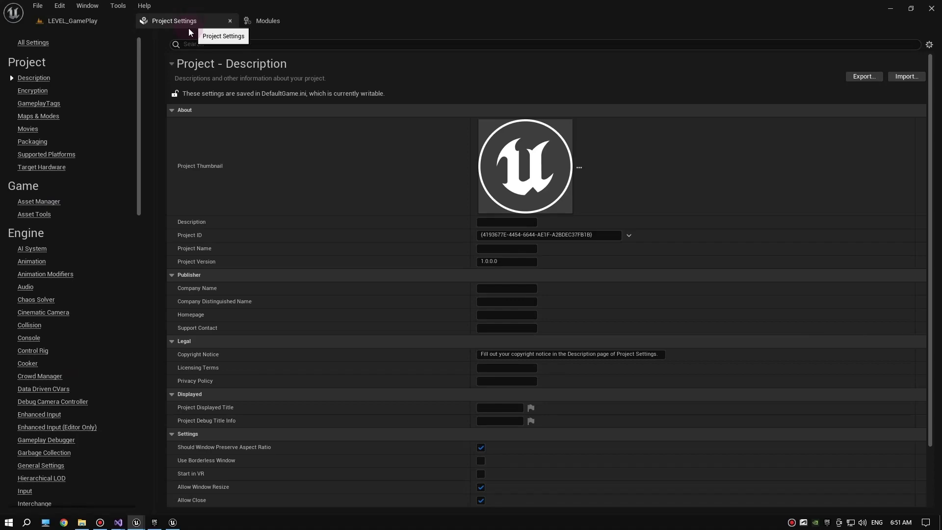
click(73, 22)
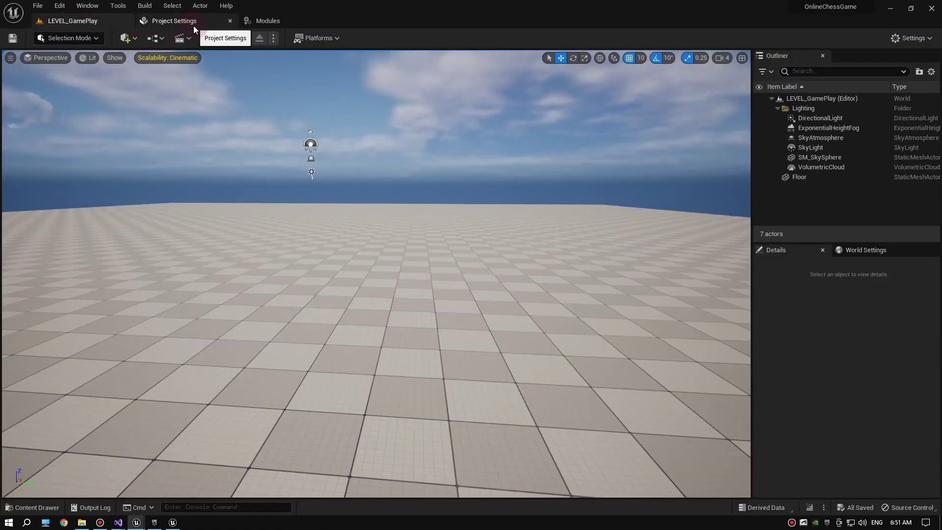
click(193, 26)
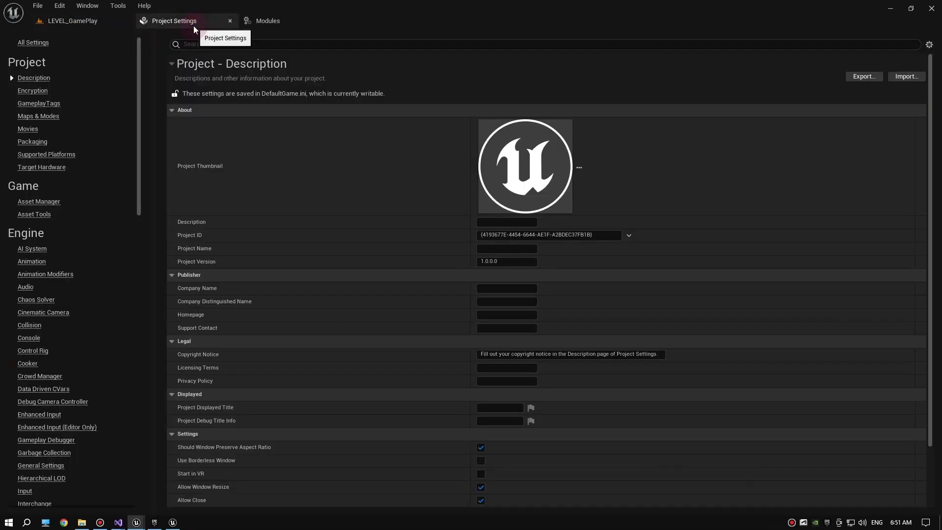
click(74, 21)
click(188, 25)
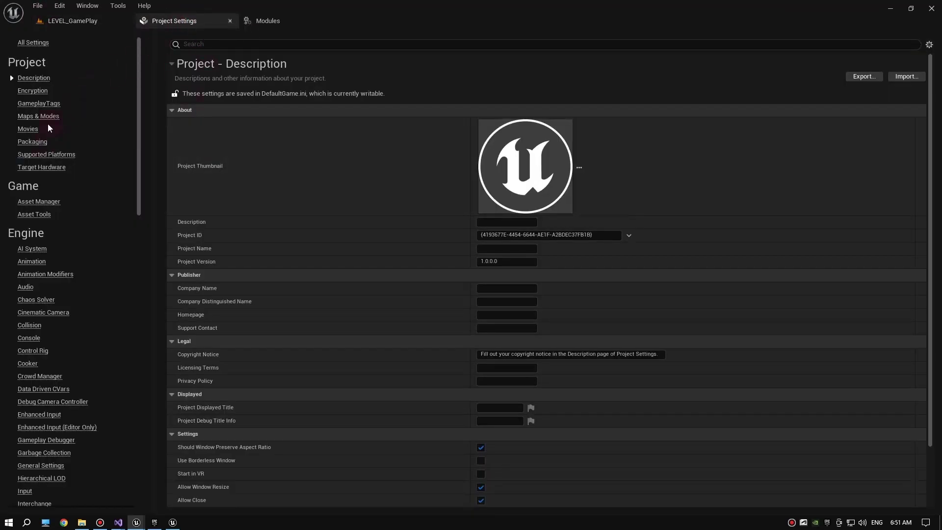
Step: In Maps & Modes, review the default game mode and startup map options without changing them
click(33, 121)
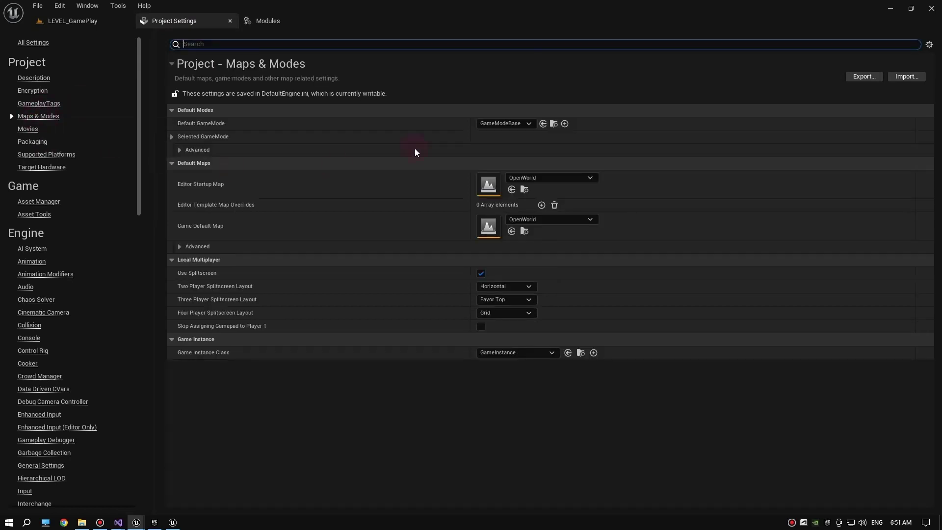
click(484, 125)
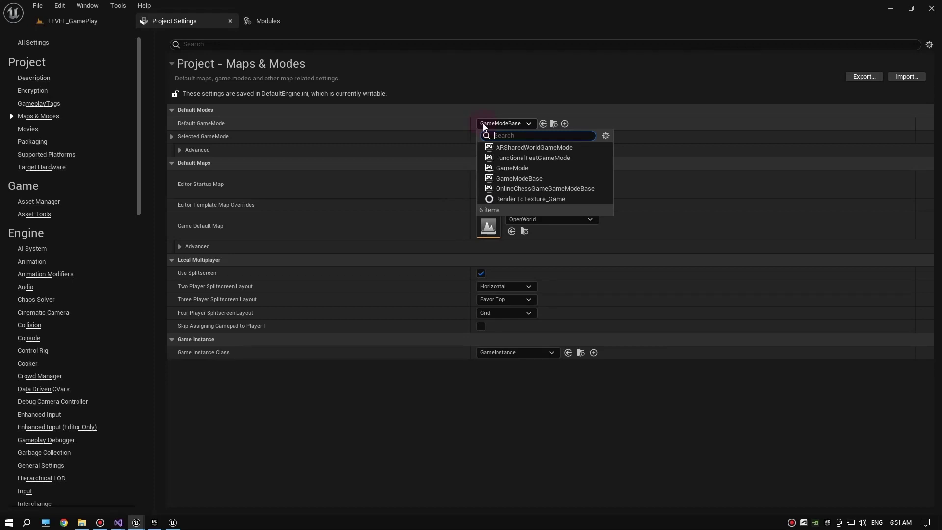
click(484, 126)
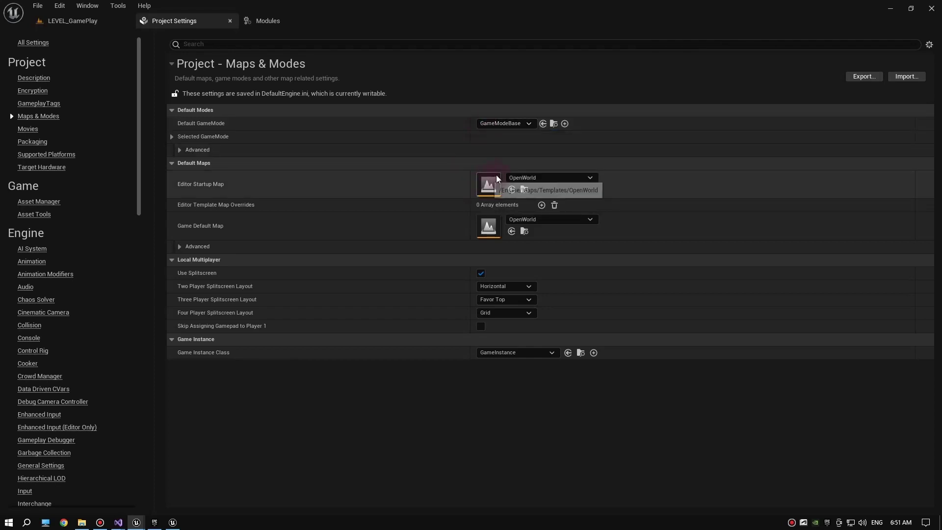
click(525, 179)
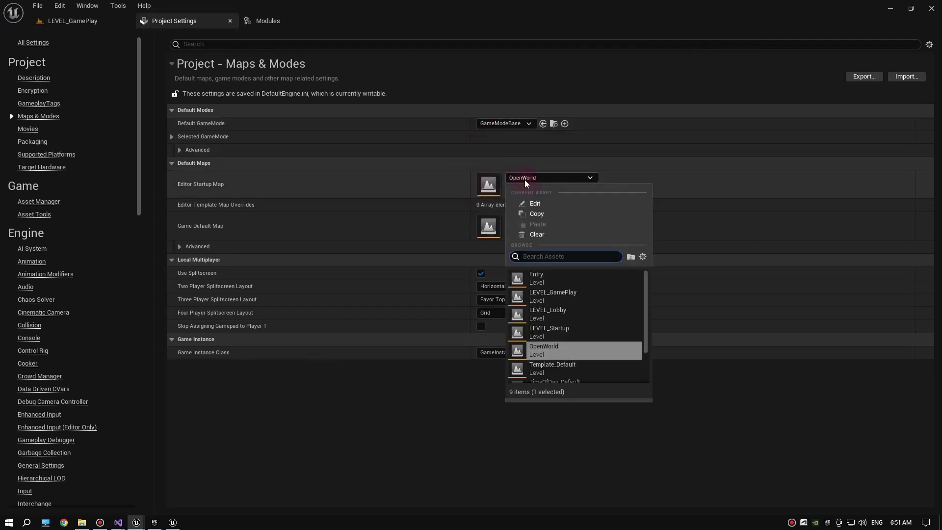
click(424, 190)
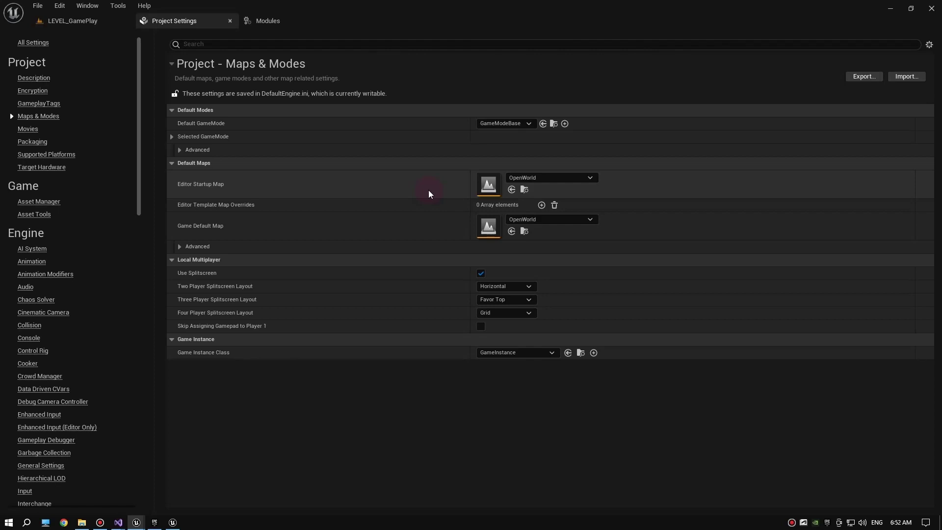
Step: Set both Editor Startup Map and Game Default Map to LEVEL_Startup
click(538, 178)
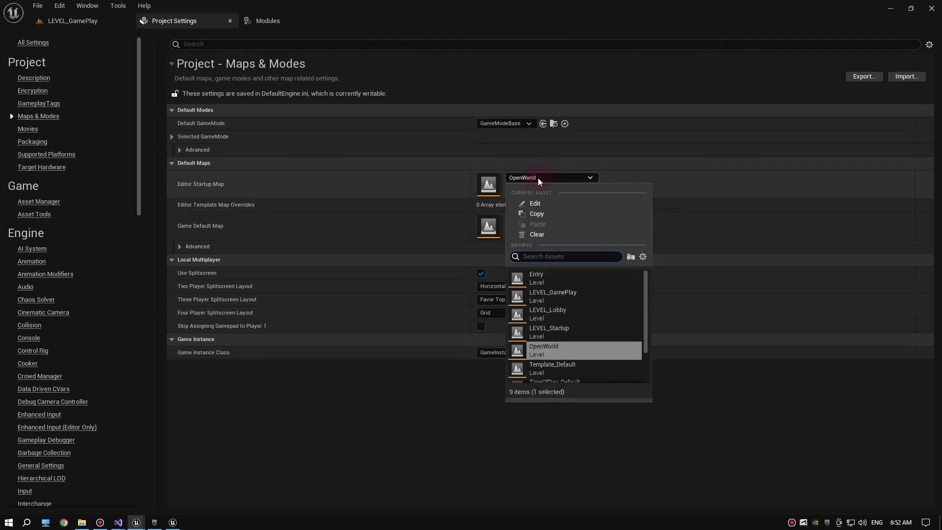
click(545, 333)
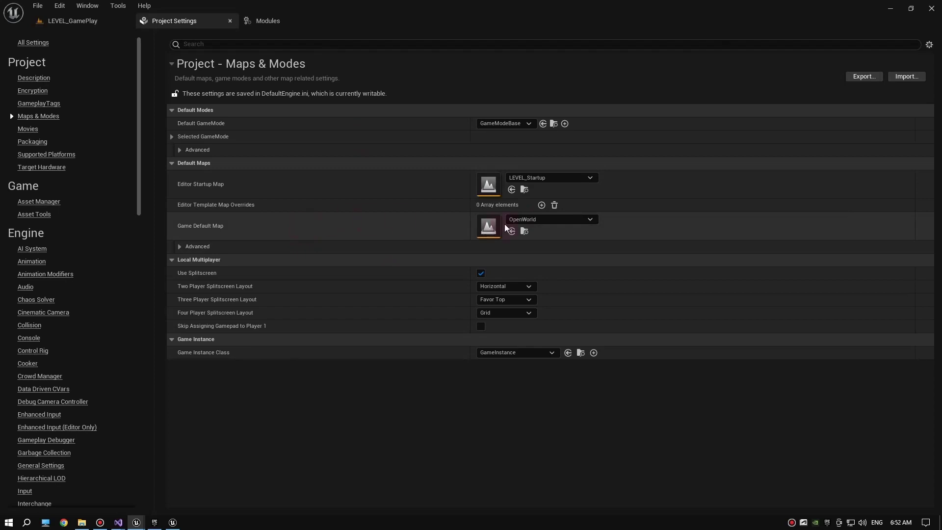
click(552, 221)
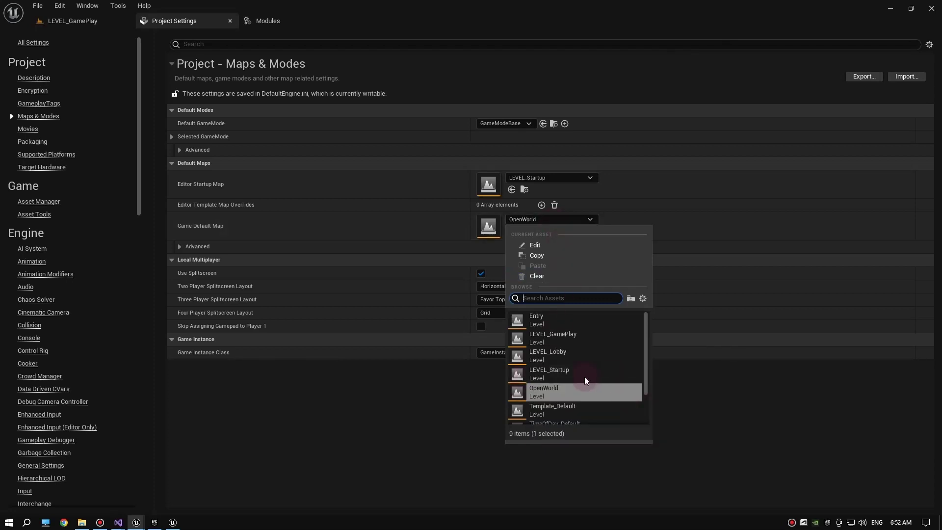
click(550, 378)
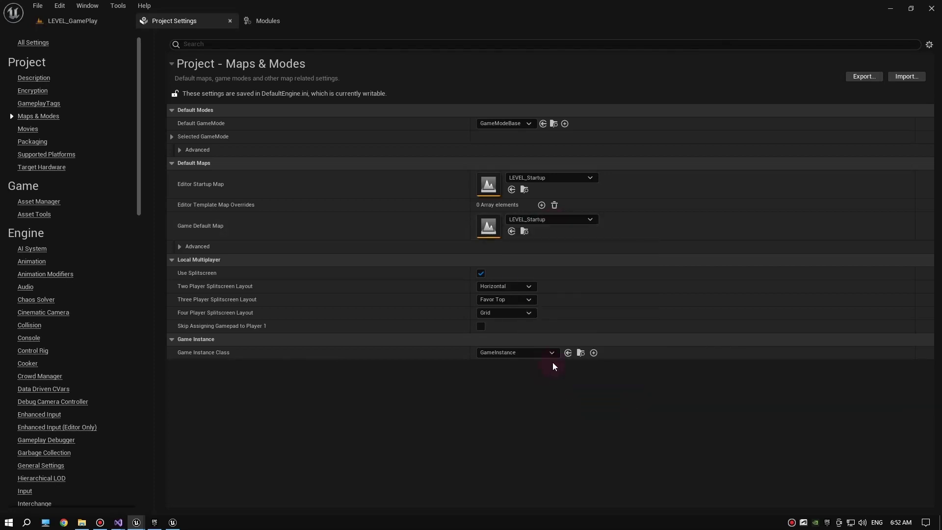
Step: Expand Advanced default maps, check the Transition Map choices, then return to LEVEL_GamePlay
click(450, 251)
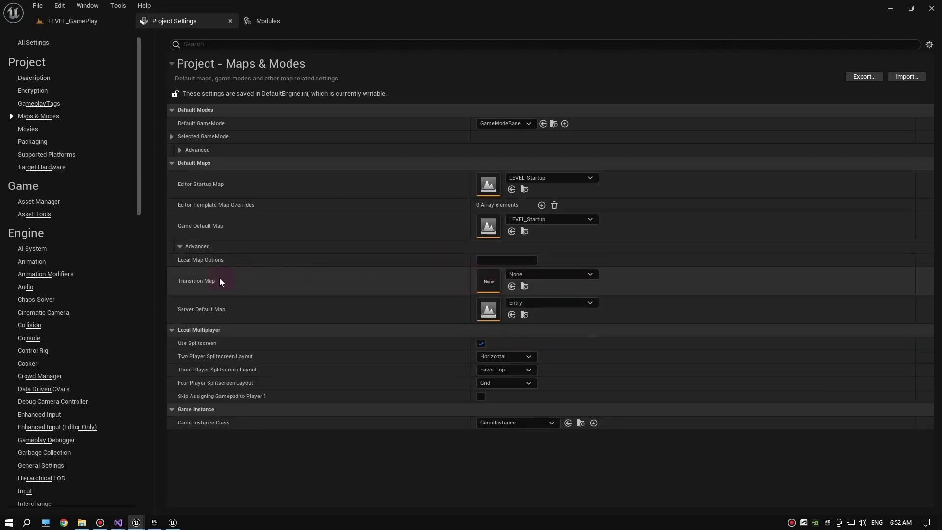
click(549, 276)
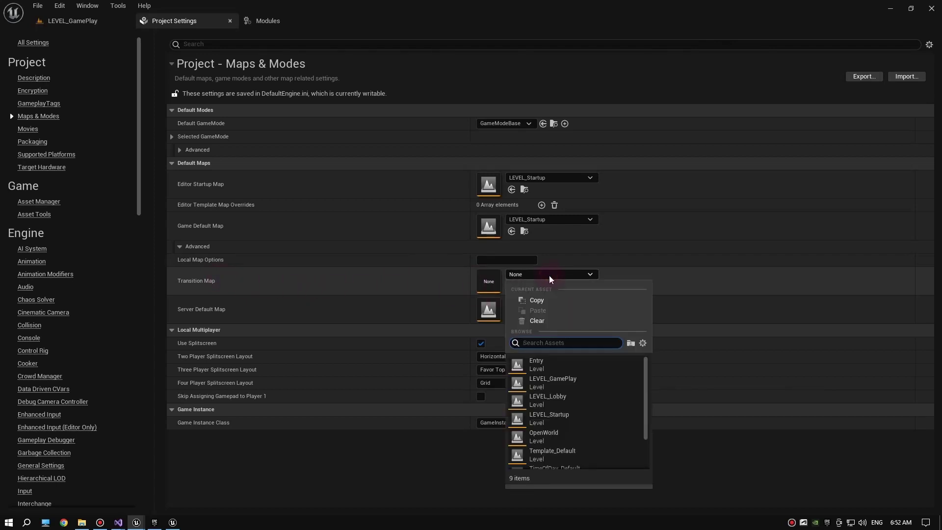
click(97, 26)
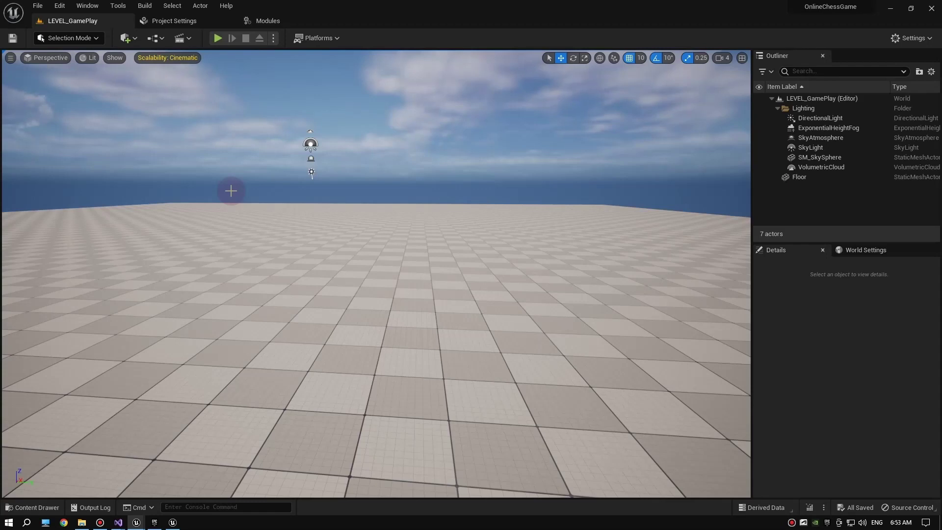
Step: Check the Chess and Game class folders in the content drawer, then open _Game/Maps
click(33, 513)
double_click(187, 378)
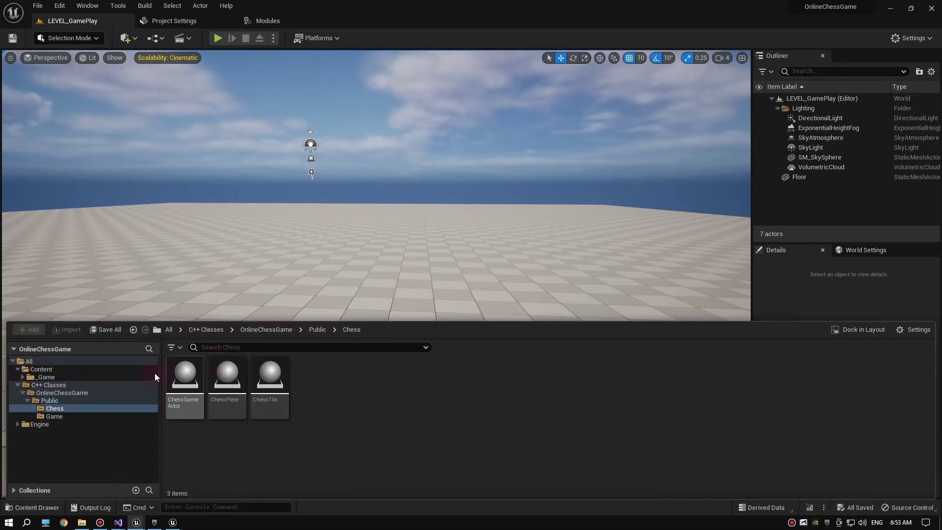
click(316, 329)
click(223, 393)
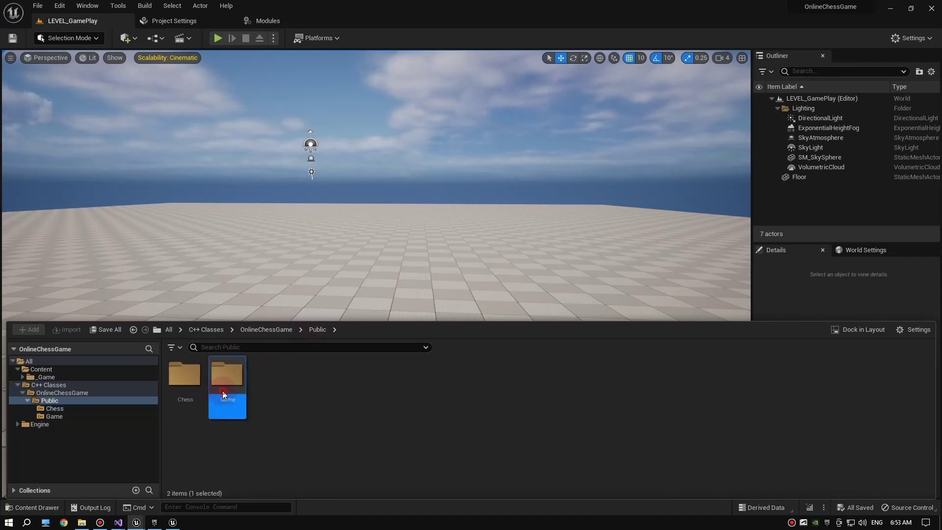
double_click(223, 394)
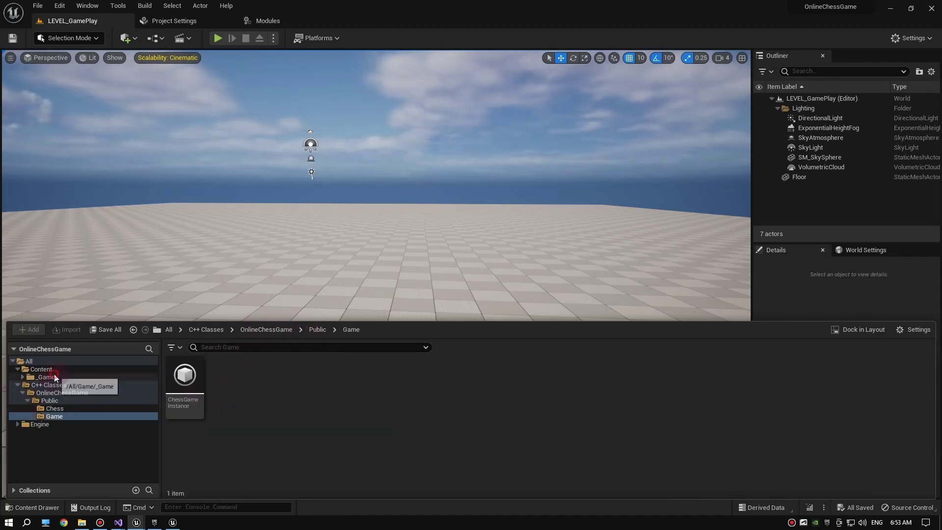
click(56, 377)
double_click(185, 377)
Step: Create an empty level with File > New Level and save it as LEVEL_Transition
right_click(393, 427)
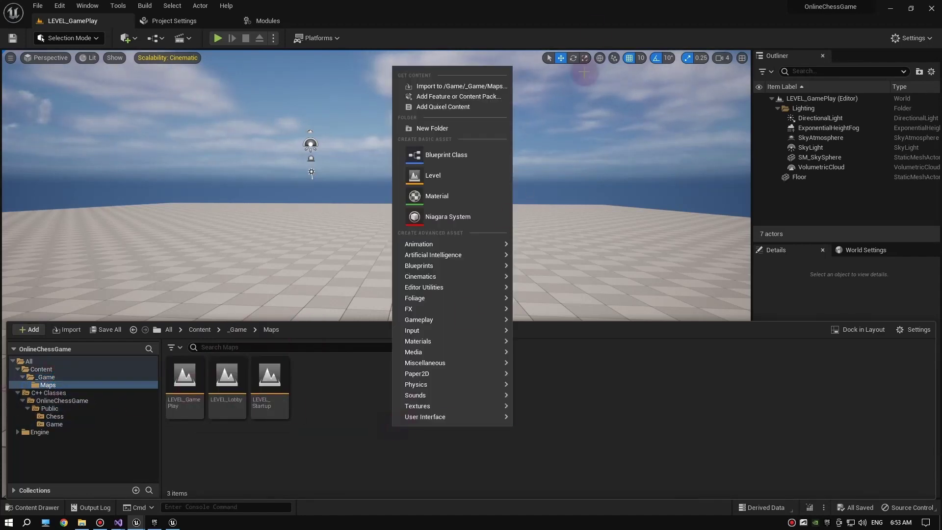
click(38, 5)
click(58, 28)
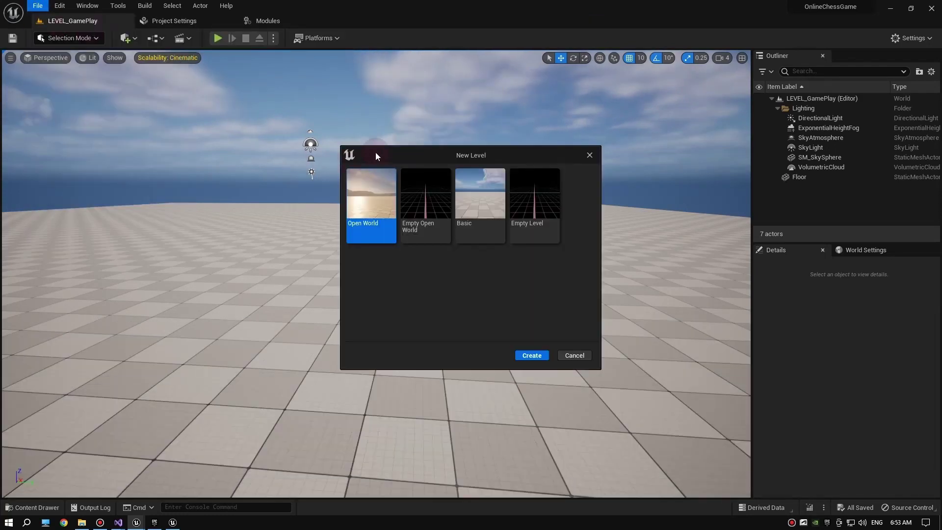
click(532, 198)
click(534, 356)
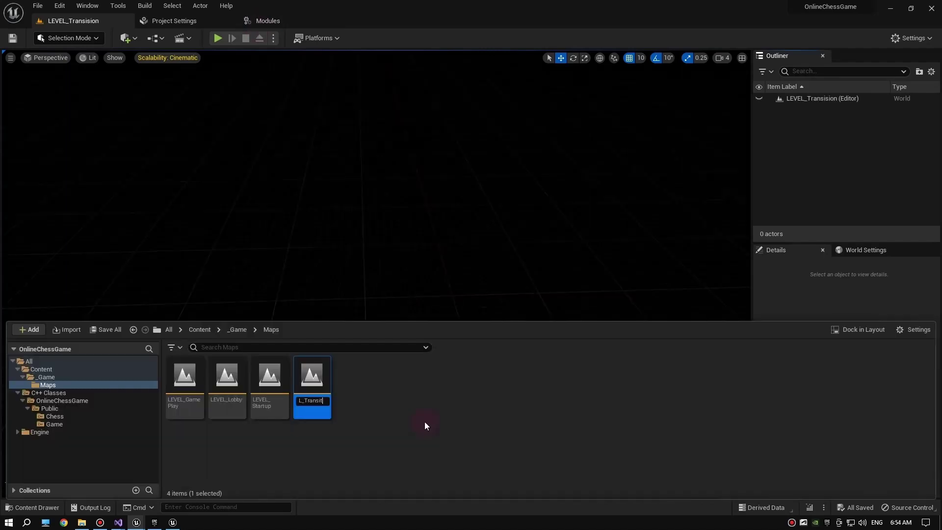
key(Return)
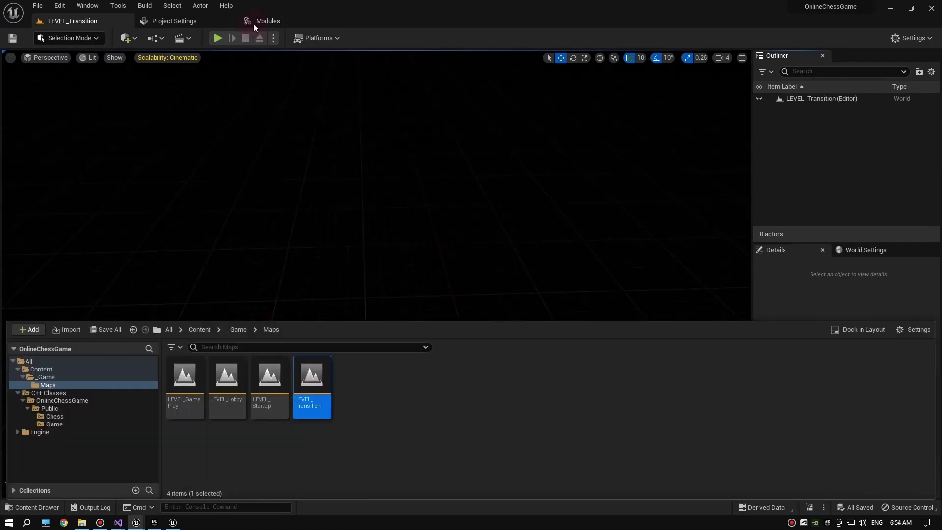
click(255, 22)
Step: Choose LEVEL_Transition in the Transition Map dropdown under Maps & Modes Advanced settings
click(176, 26)
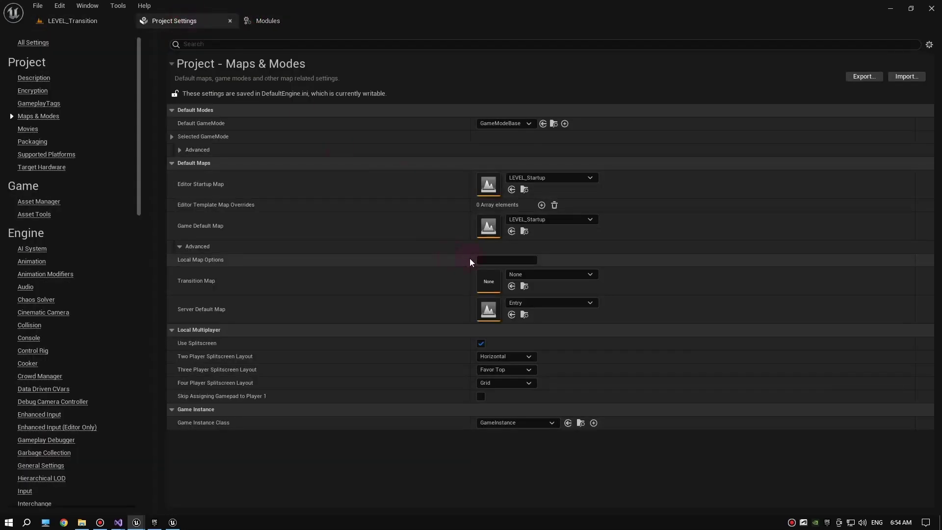
click(544, 274)
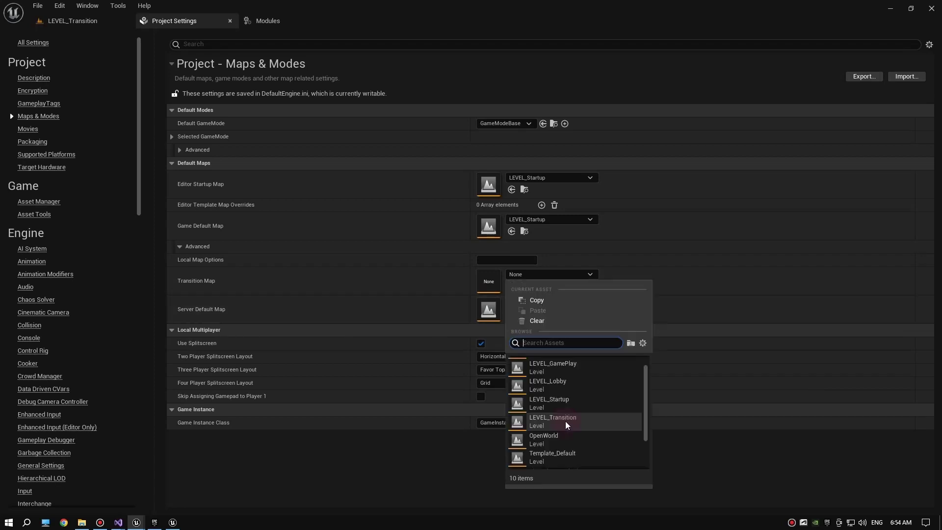
click(564, 439)
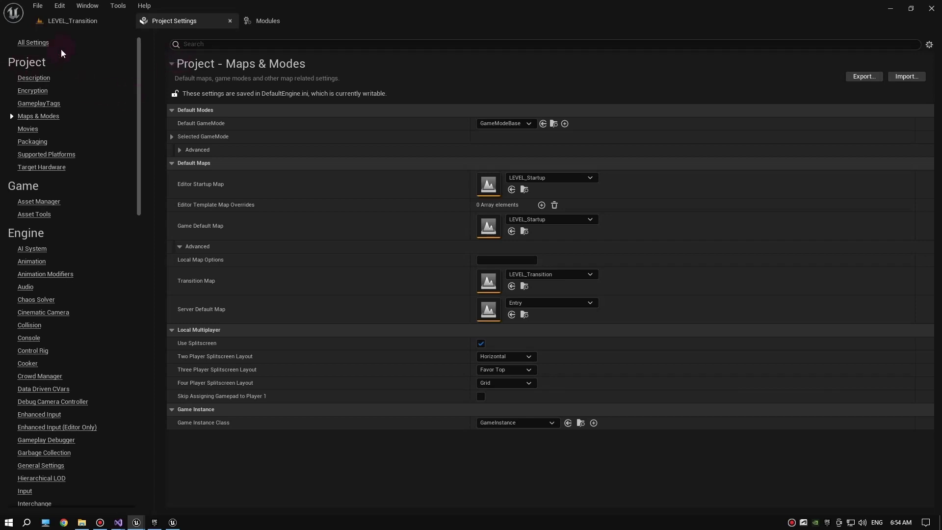
click(267, 42)
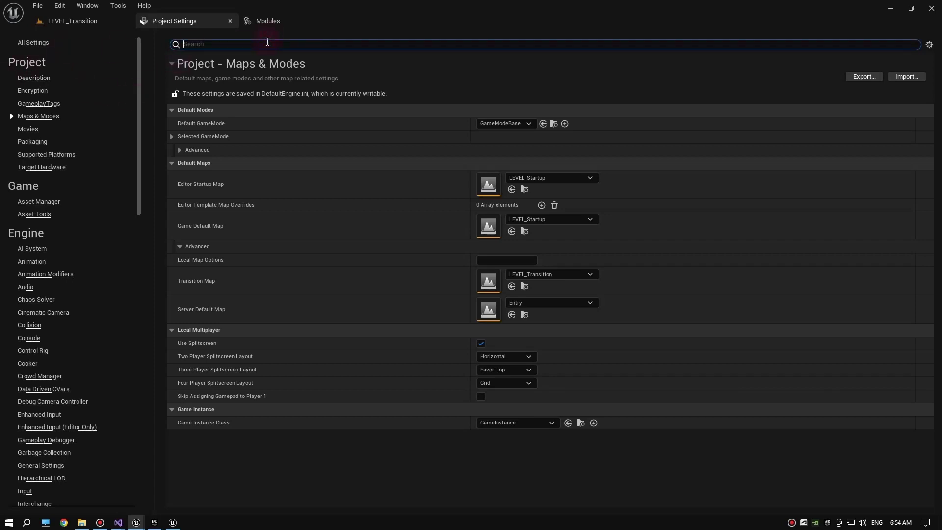
Step: Search settings for 'list map' and add four entries to List of maps to include
text(list map)
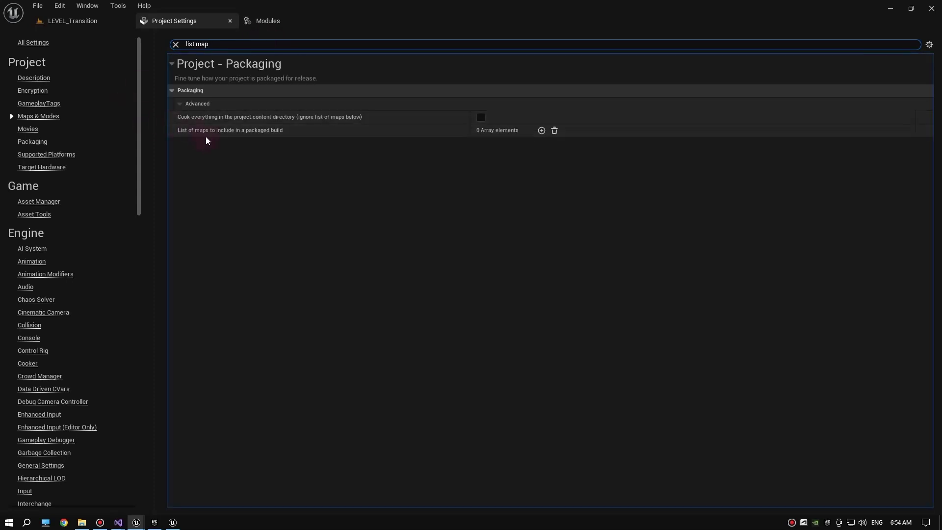
mouse_move(212, 136)
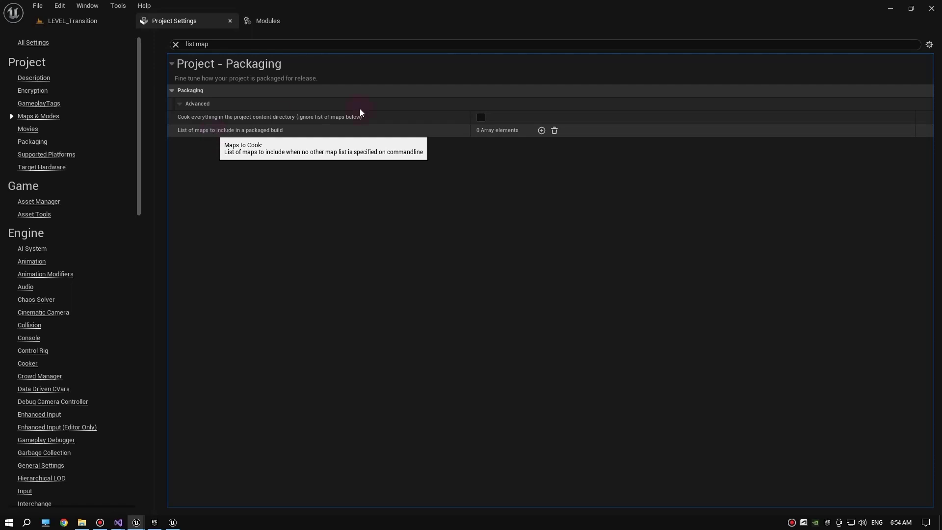
click(541, 130)
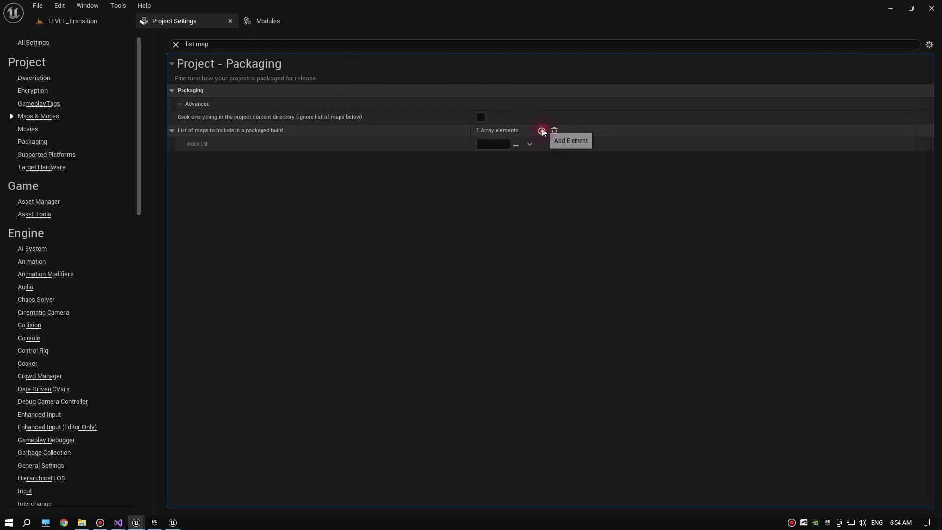
click(542, 130)
click(542, 130)
click(515, 146)
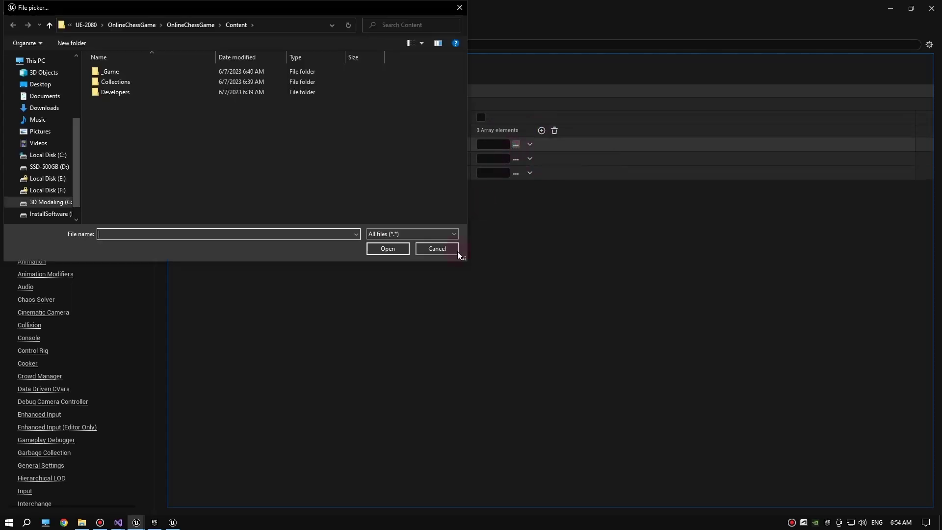
click(437, 248)
click(542, 130)
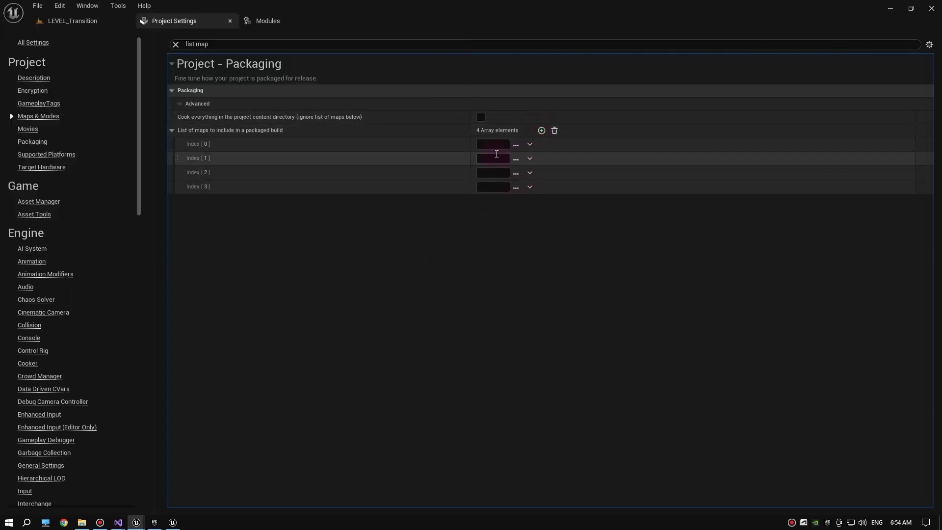
Step: Set the first map entry to LEVEL_GamePlay from the Maps folder
click(516, 146)
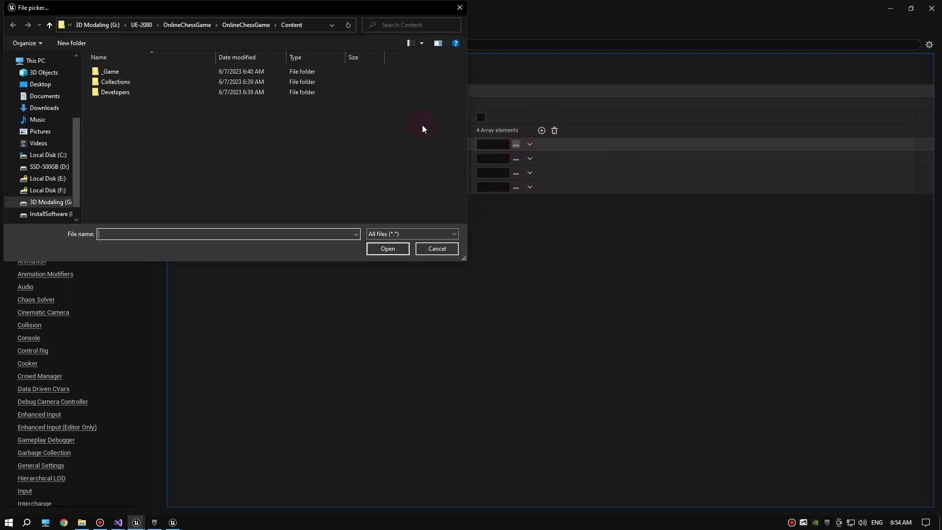
double_click(109, 71)
double_click(116, 72)
double_click(116, 71)
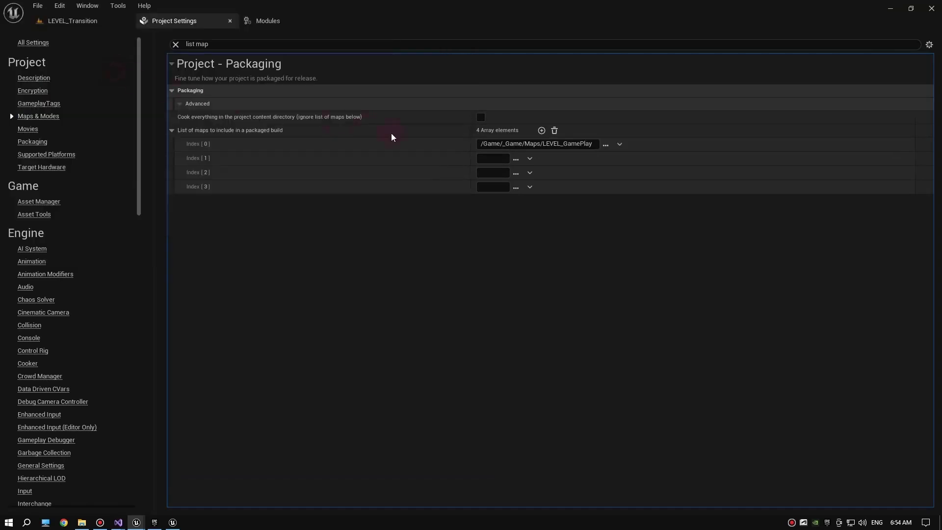
Step: Set the second map entry to LEVEL_Lobby
click(516, 159)
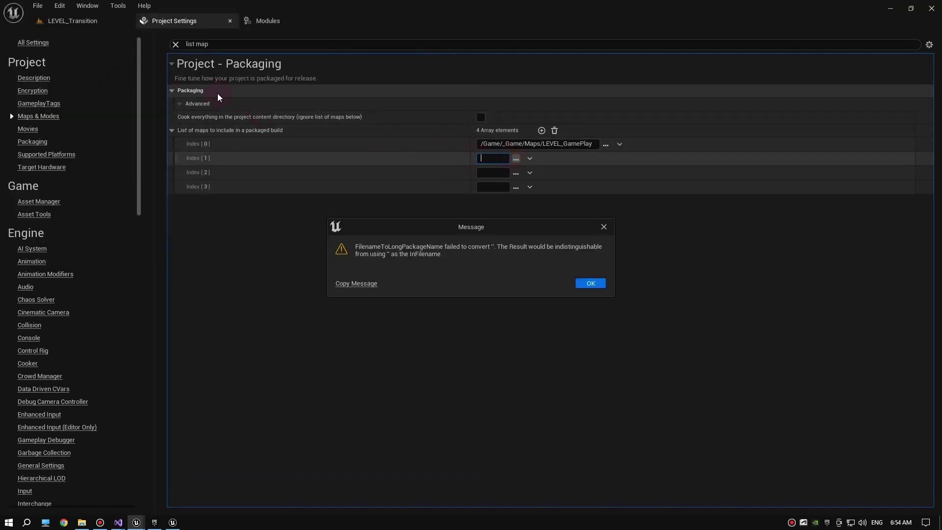
click(591, 283)
click(515, 159)
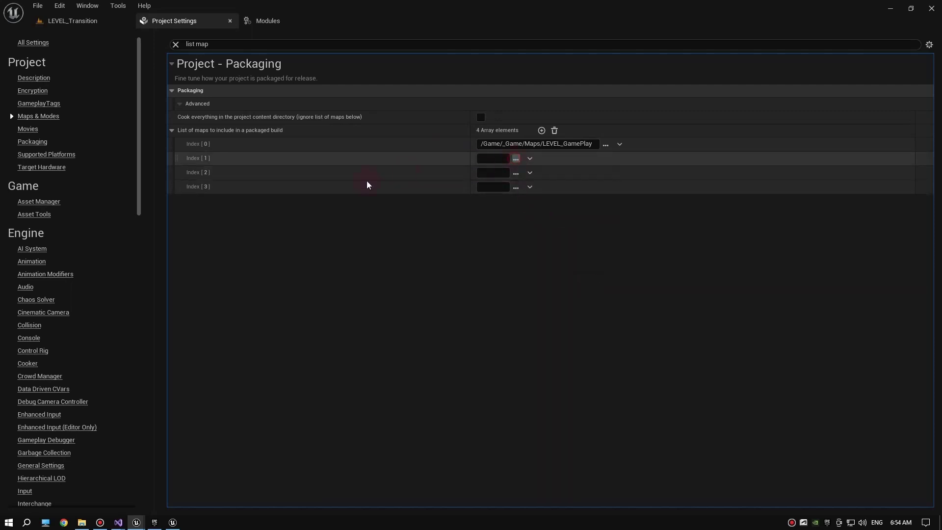
double_click(147, 72)
double_click(147, 73)
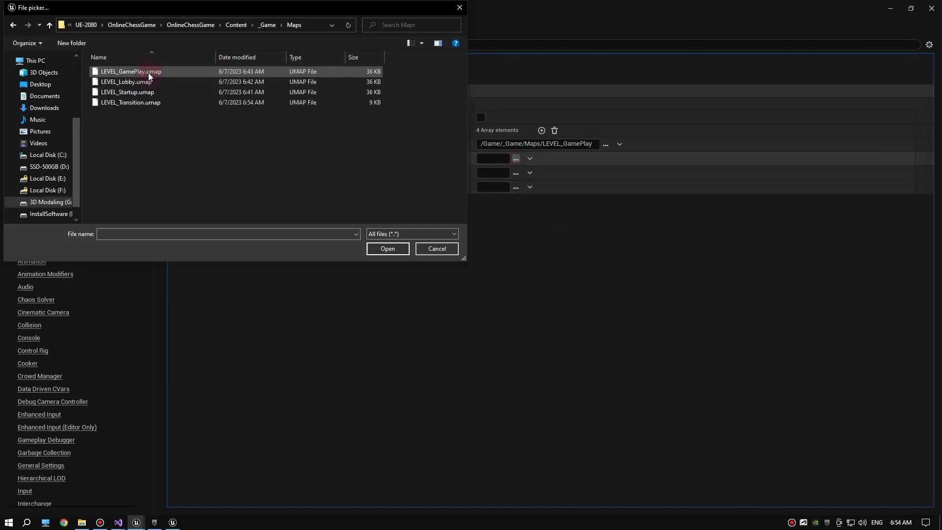
click(149, 74)
double_click(148, 82)
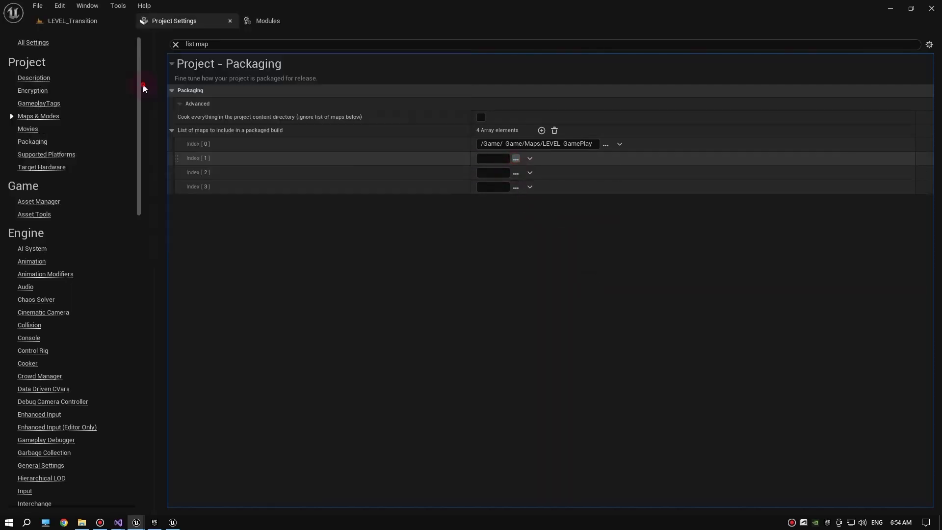
Step: Set the third and fourth map entries to LEVEL_Startup and LEVEL_Transition
click(515, 173)
double_click(122, 71)
double_click(122, 71)
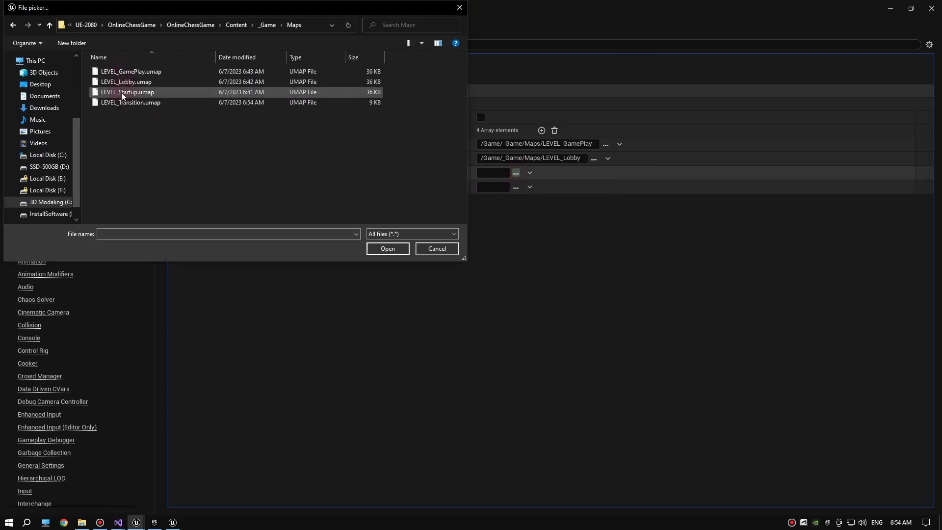
click(122, 93)
click(390, 253)
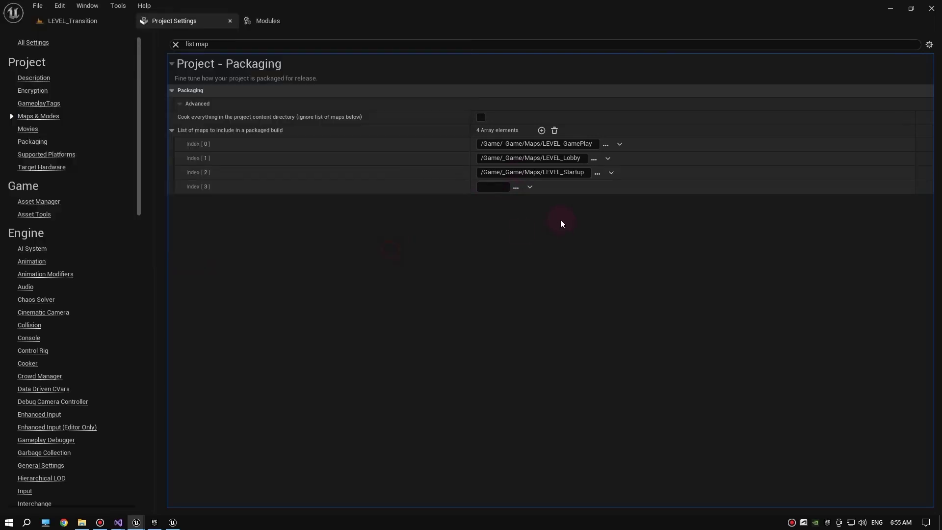
click(515, 187)
double_click(113, 72)
double_click(112, 71)
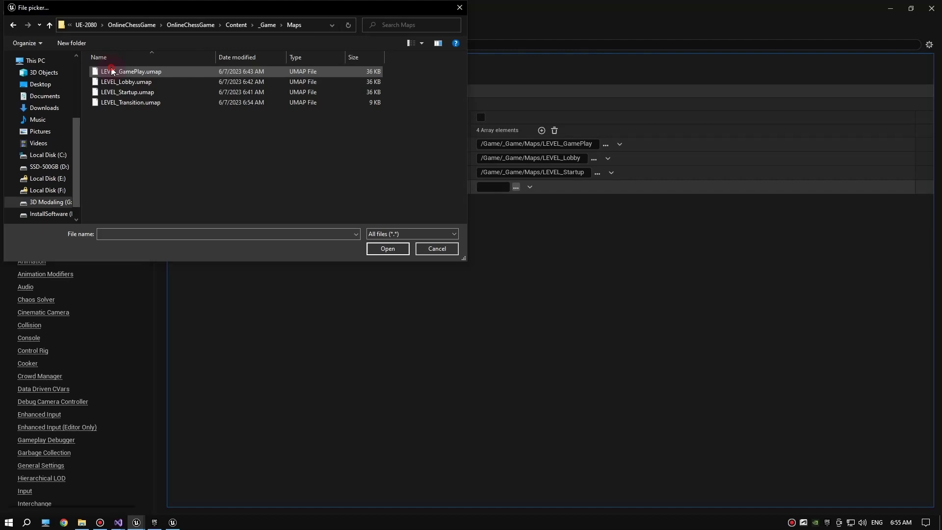
click(118, 102)
click(391, 249)
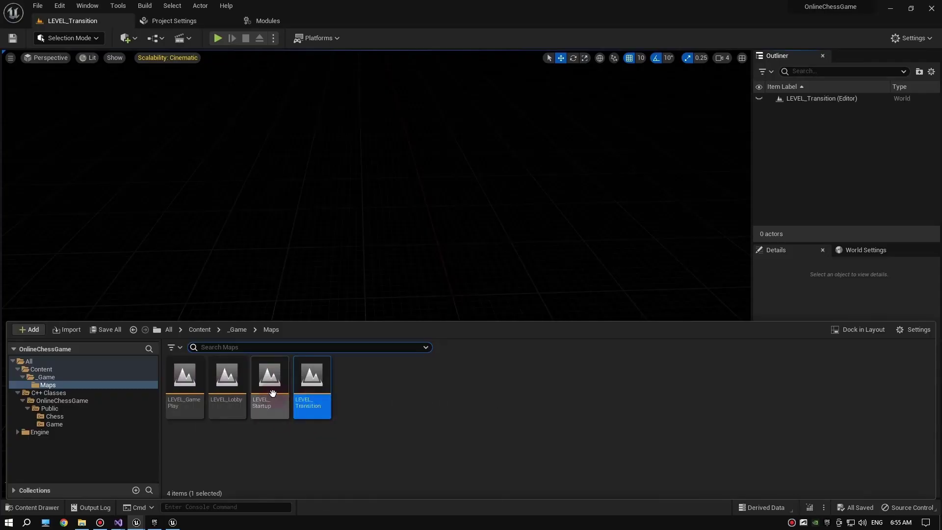
Step: Open LEVEL_GamePlay from the Content Drawer, run a quick Play In Editor test, then stop it
double_click(184, 385)
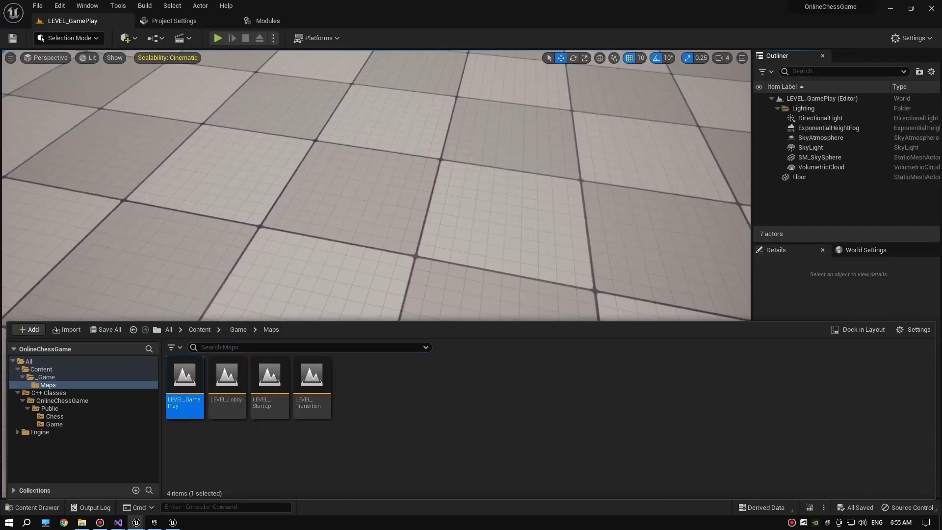
click(193, 199)
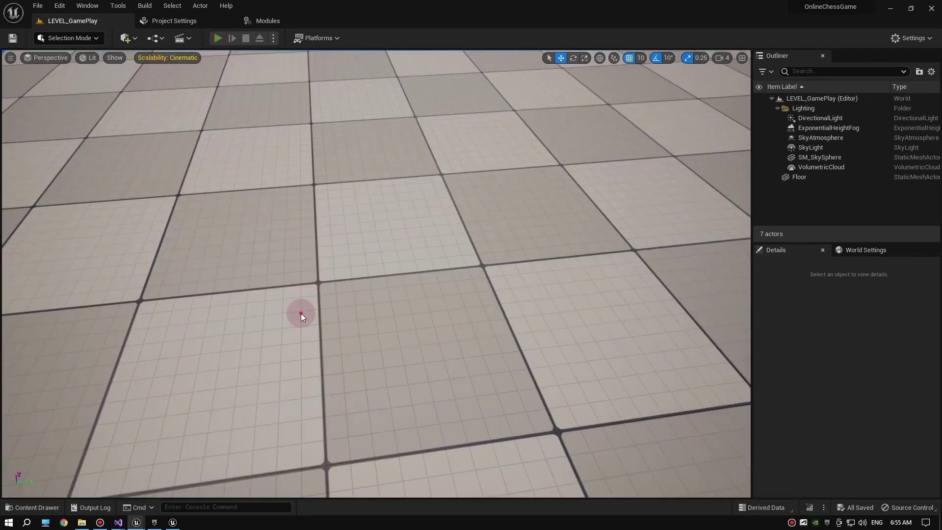
key(alt+p)
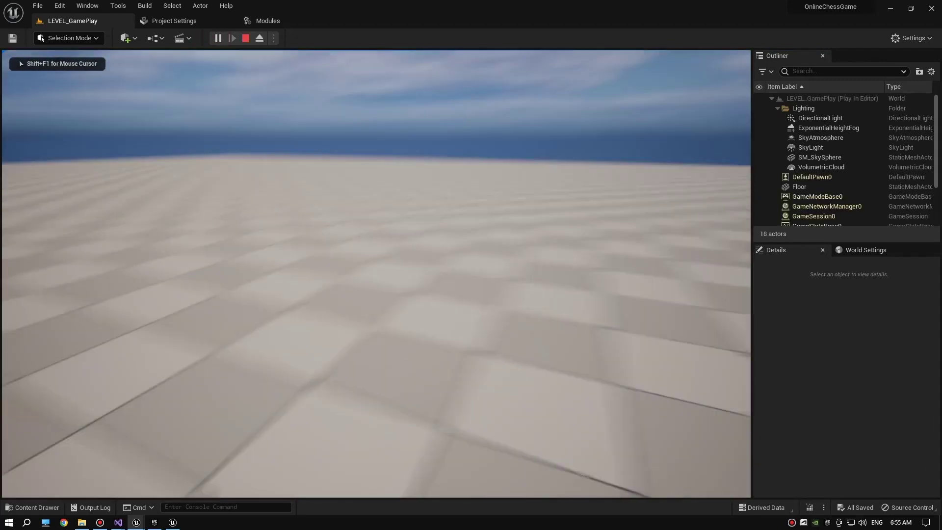
key(Escape)
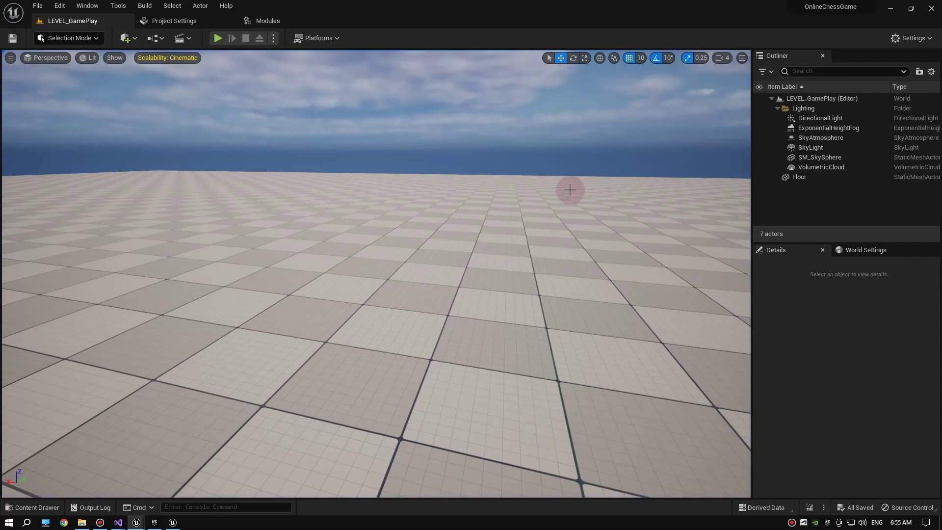